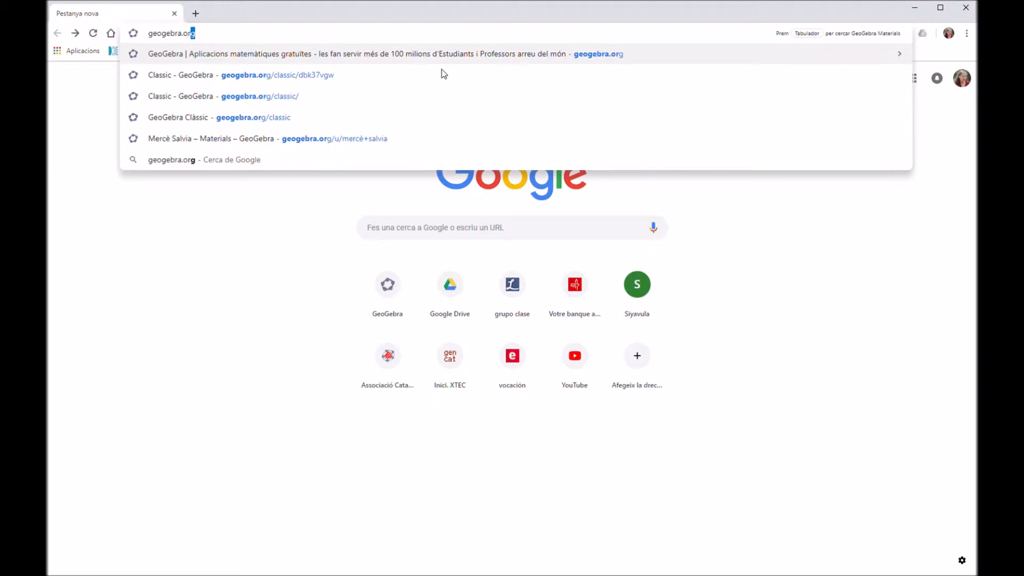
- Open GeoGebra Clàssic from geogebra.org, show the Full de càlcul view and widen it between the algebra and graphics views
{"action": "key", "text": "Return"}
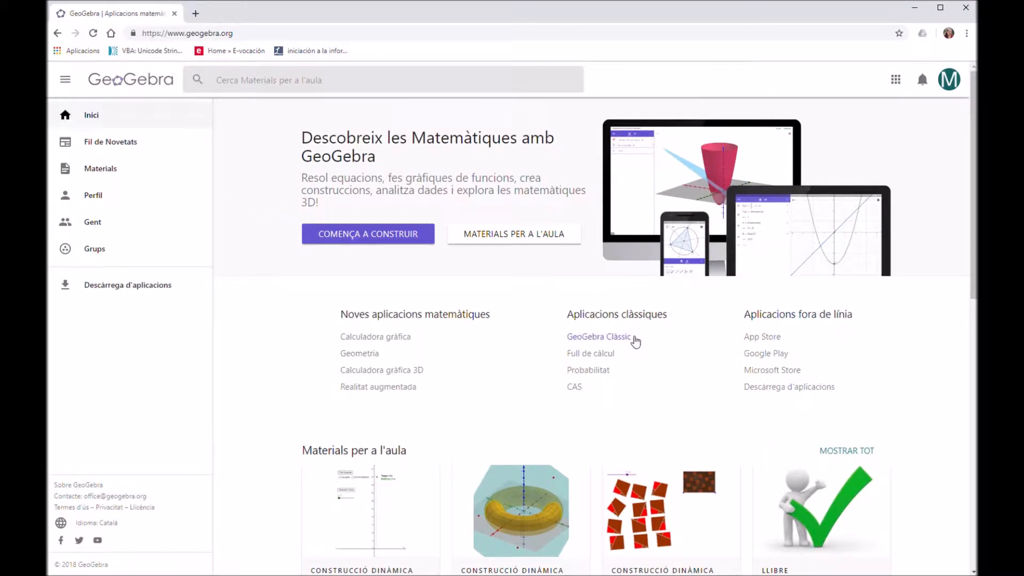
{"action": "left_click", "coordinate": [635, 338]}
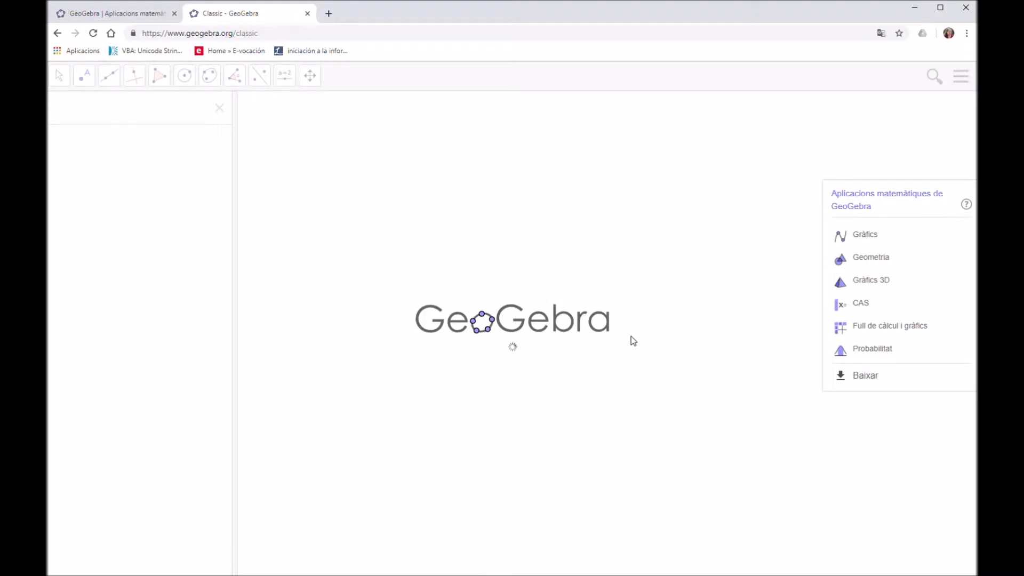
{"action": "left_click", "coordinate": [960, 76]}
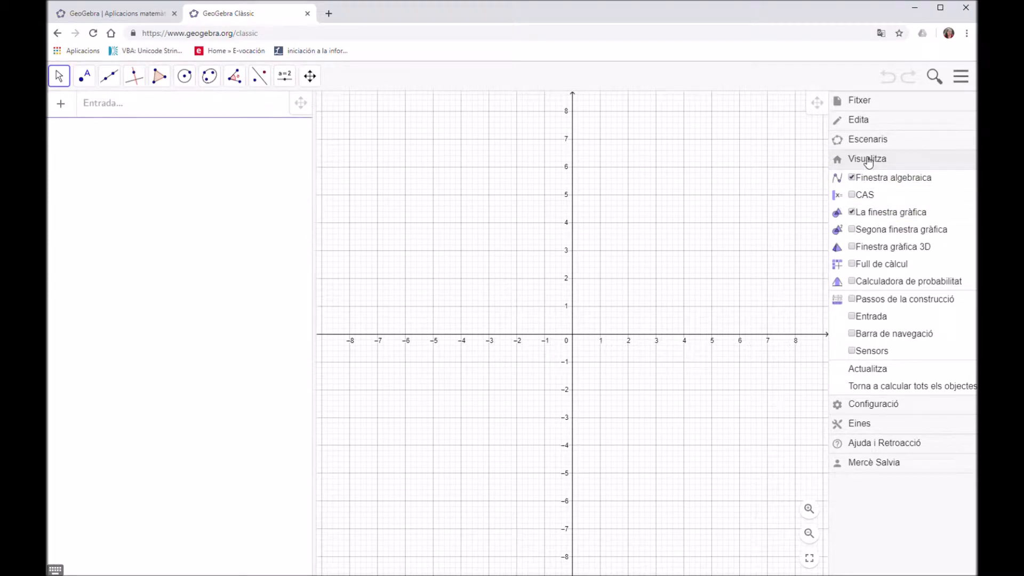
{"action": "left_click", "coordinate": [855, 265]}
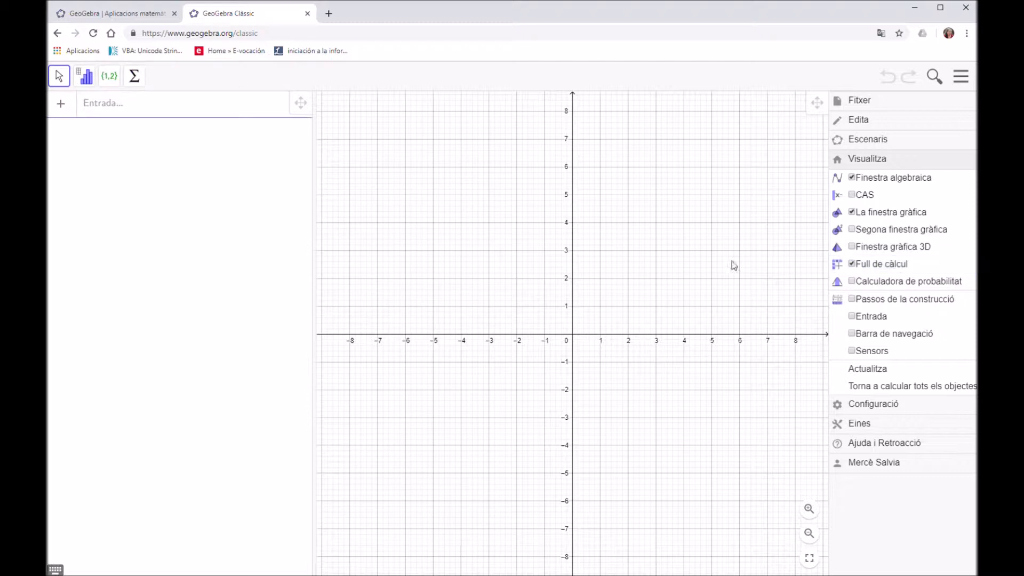
{"action": "left_click_drag", "start_coordinate": [316, 188], "coordinate": [527, 210]}
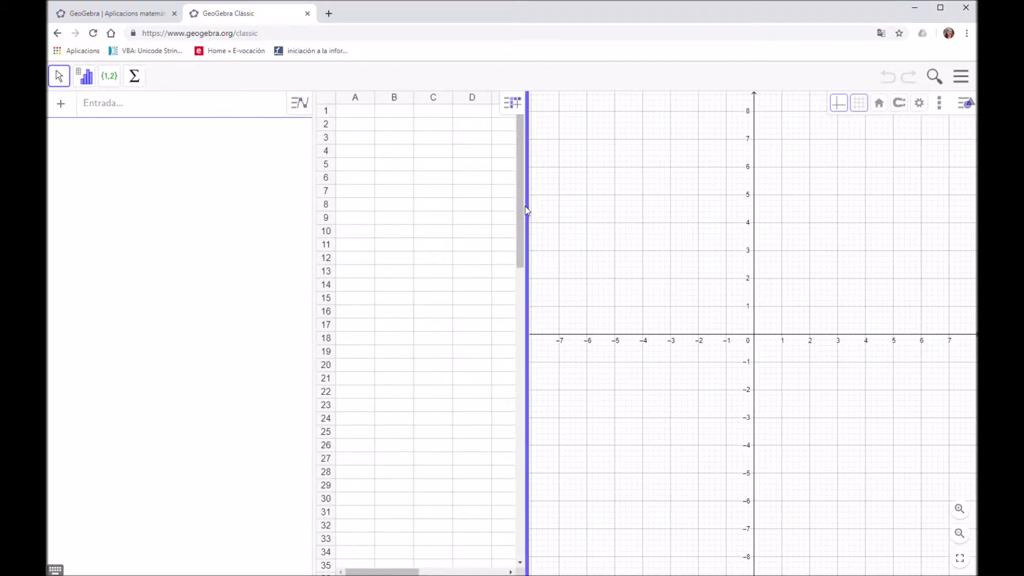
{"action": "left_click_drag", "start_coordinate": [316, 192], "coordinate": [214, 190]}
- Enter the heading "velocity(km/h)" in cell A1
{"action": "left_click", "coordinate": [256, 114]}
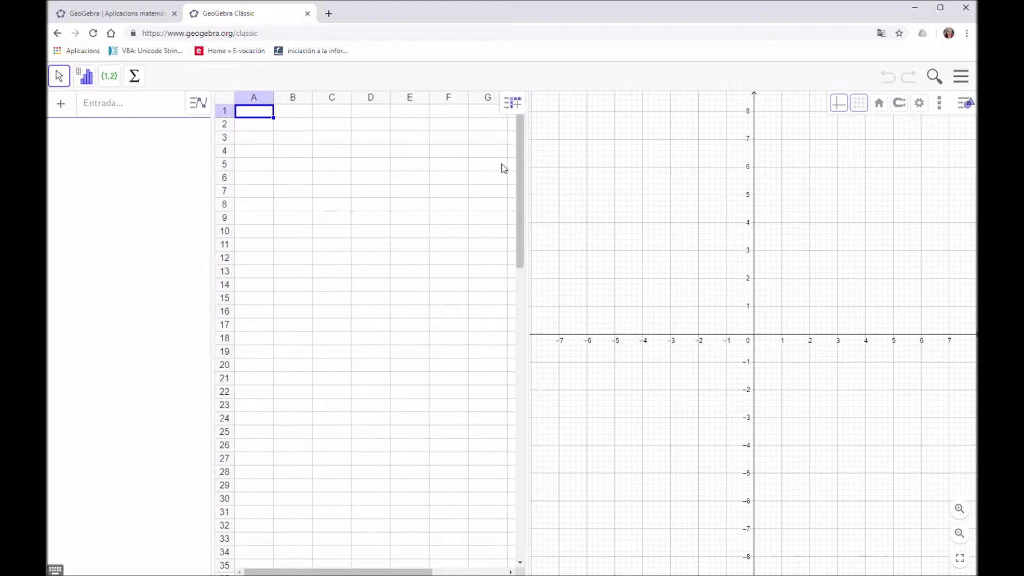
{"action": "type", "text": "velo"}
{"action": "type", "text": "city"}
{"action": "type", "text": "("}
{"action": "type", "text": "km/"}
{"action": "type", "text": "h"}
{"action": "type", "text": ")"}
{"action": "key", "text": "Return"}
- Enter 0 and 10 below the velocity heading and extend the series down to 180 in A20
{"action": "type", "text": "0"}
{"action": "key", "text": "Return"}
{"action": "type", "text": "10"}
{"action": "key", "text": "Return"}
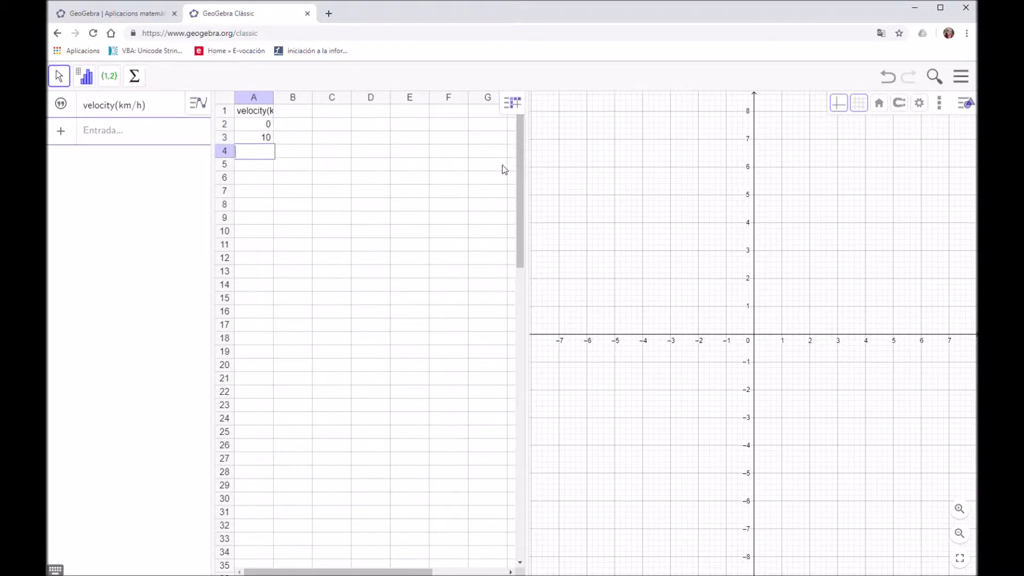
{"action": "left_click_drag", "start_coordinate": [262, 126], "coordinate": [260, 137]}
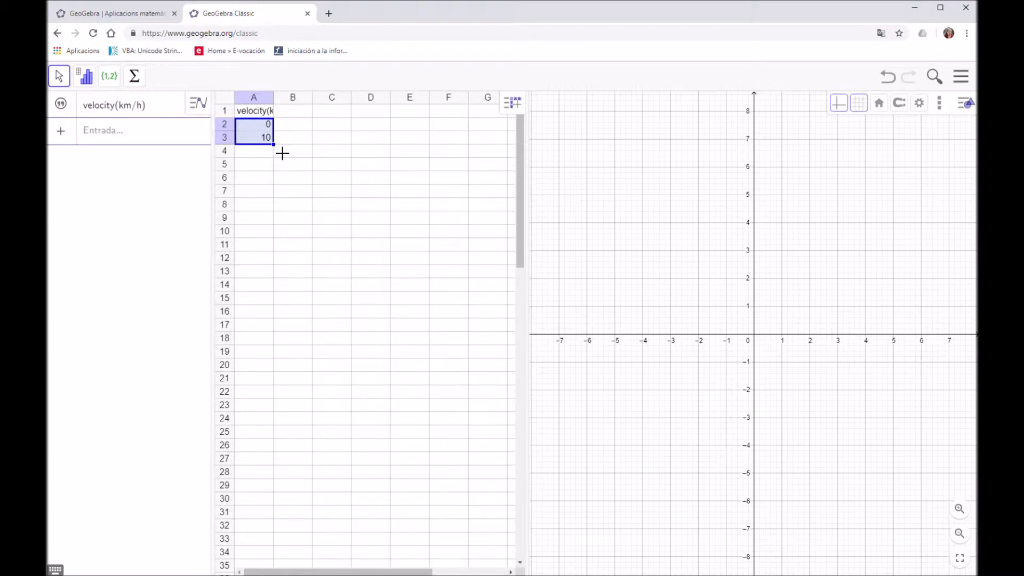
{"action": "left_click_drag", "start_coordinate": [282, 153], "coordinate": [269, 365]}
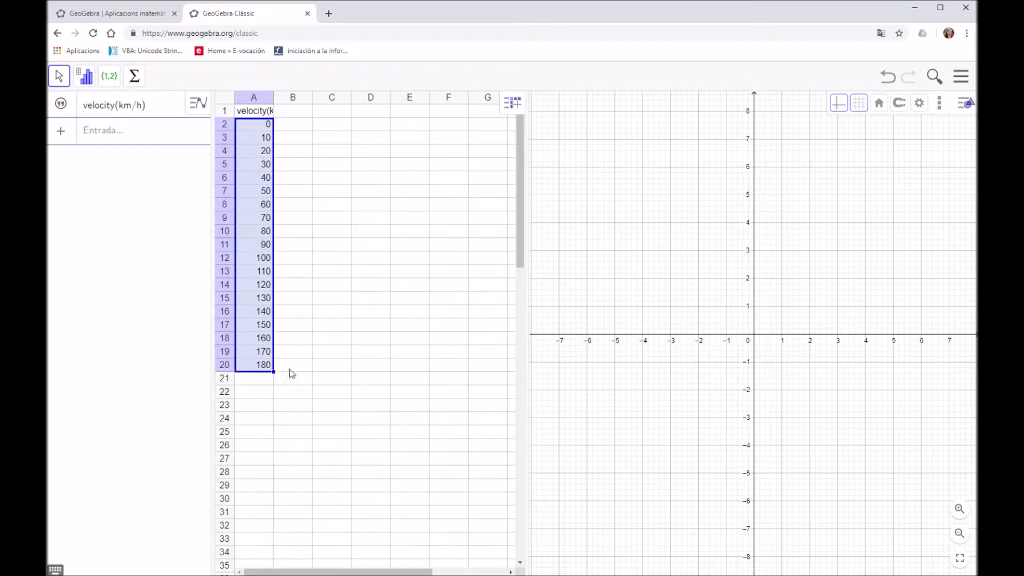
- Widen column A to fit its heading and enter "fd (m) NL" in cell B1
{"action": "left_click", "coordinate": [299, 112]}
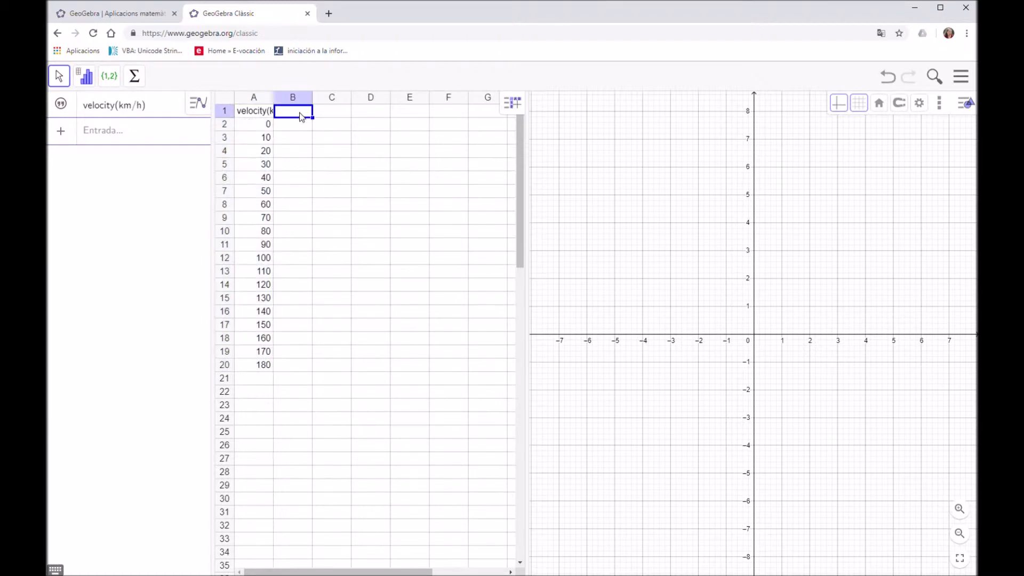
{"action": "left_click_drag", "start_coordinate": [279, 99], "coordinate": [302, 103]}
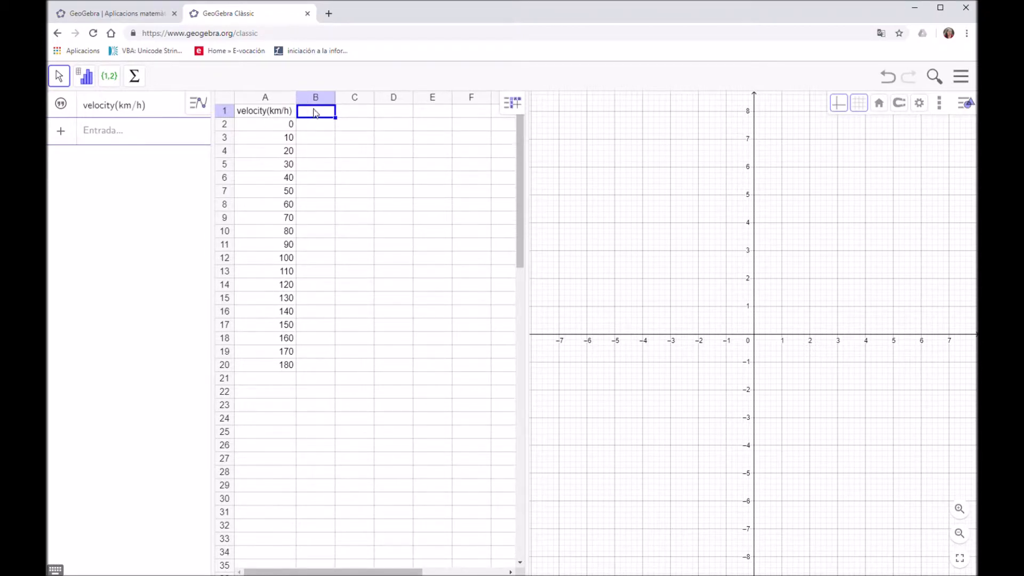
{"action": "type", "text": "t"}
{"action": "type", "text": "d"}
{"action": "type", "text": " (m)"}
{"action": "type", "text": " N"}
{"action": "type", "text": "L"}
{"action": "key", "text": "Return"}
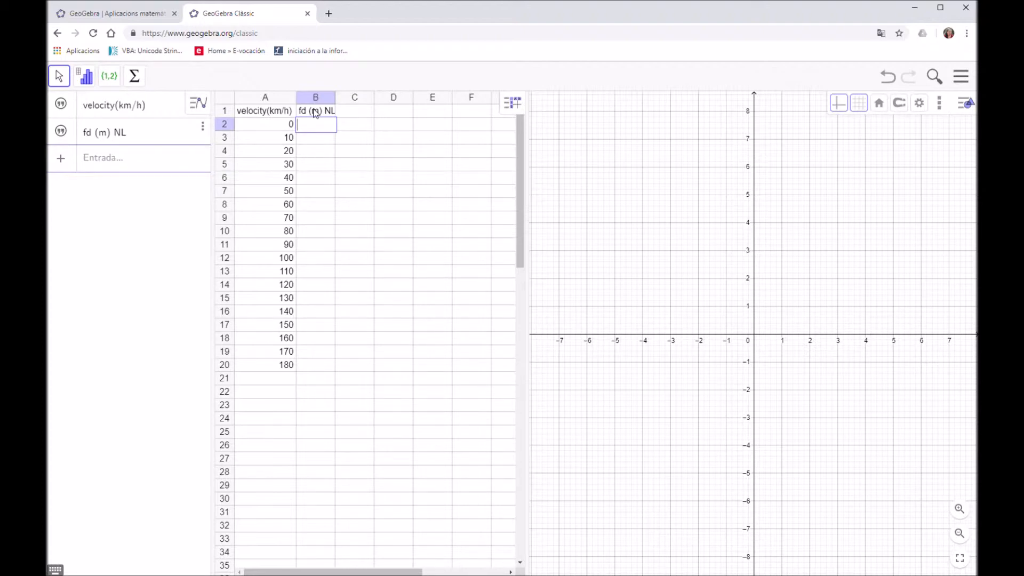
- Enter the formula =A2/2 in B2 and fill it down to B20
{"action": "type", "text": "=A2/2"}
{"action": "key", "text": "Return"}
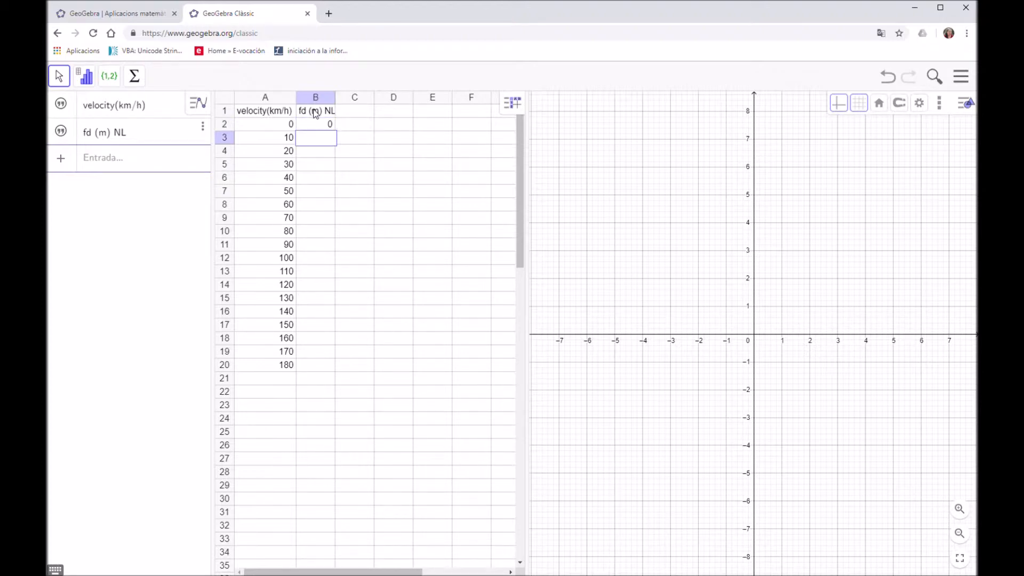
{"action": "left_click", "coordinate": [322, 123]}
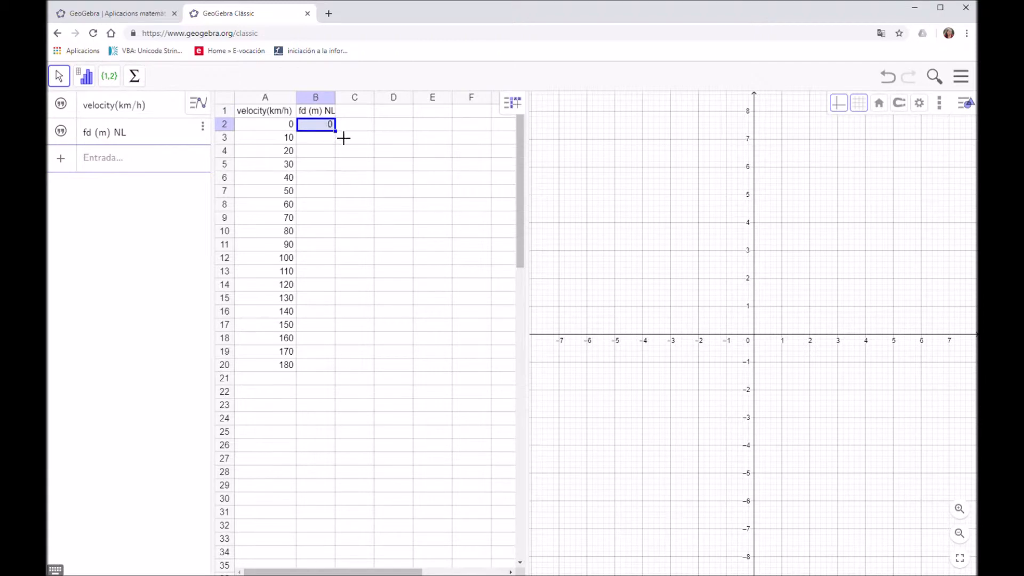
{"action": "left_click_drag", "start_coordinate": [334, 150], "coordinate": [327, 364]}
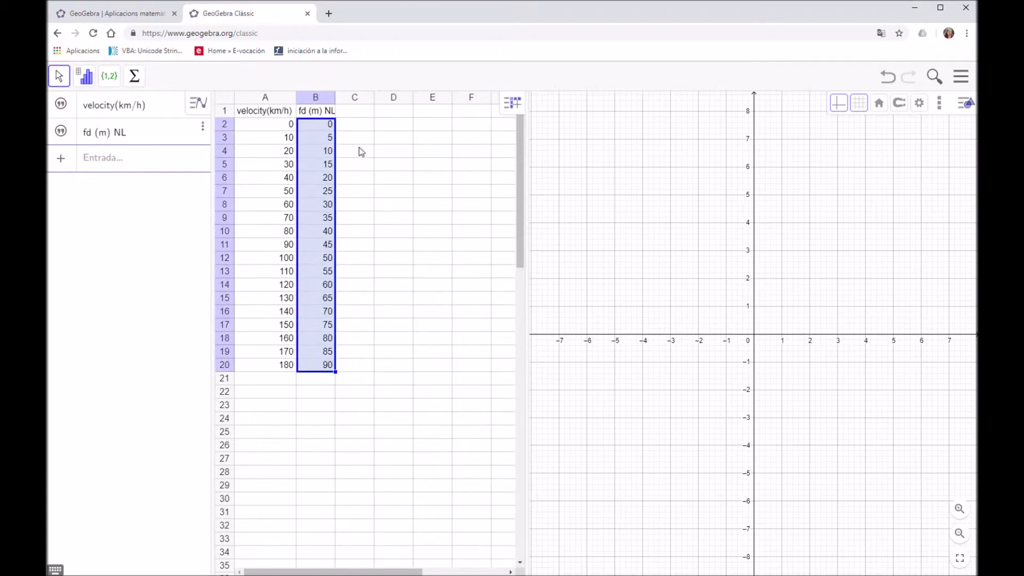
- Define the point (A2,B2) in C2 and fill it down to C20
{"action": "left_click", "coordinate": [357, 127]}
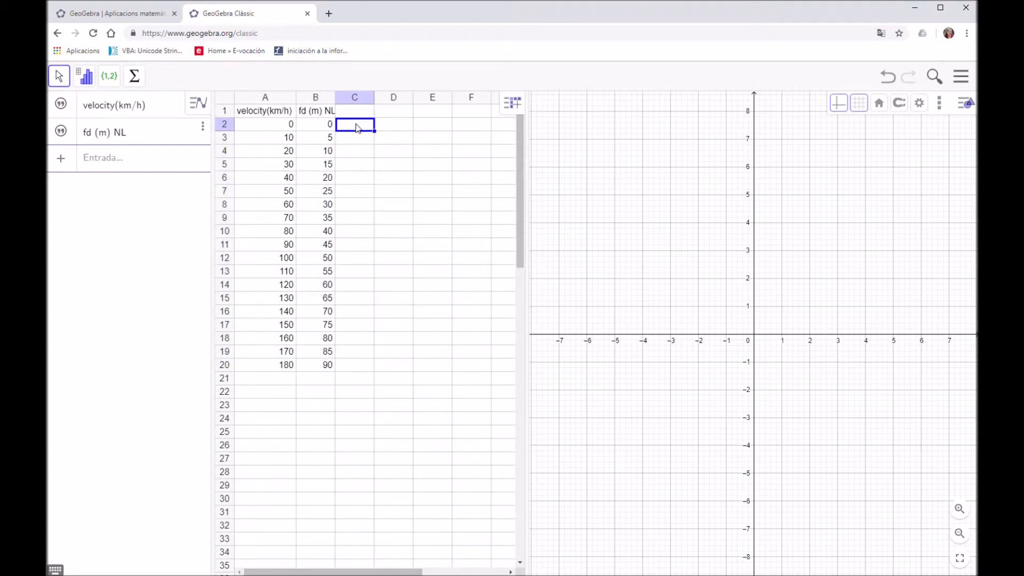
{"action": "double_click", "coordinate": [358, 127]}
{"action": "type", "text": "(A^"}
{"action": "type", "text": "2"}
{"action": "type", "text": ",B2"}
{"action": "type", "text": ")"}
{"action": "key", "text": "Return"}
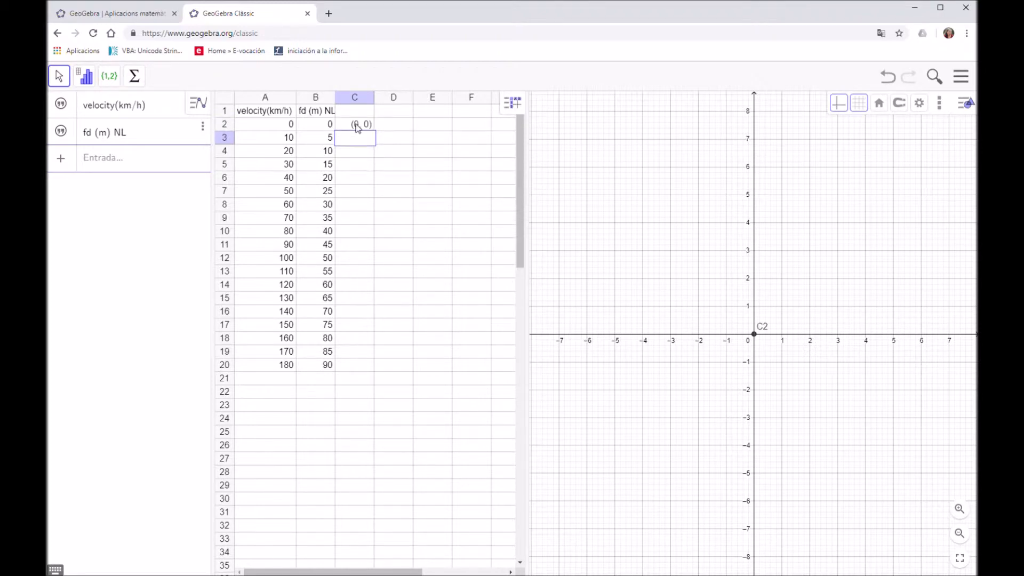
{"action": "left_click", "coordinate": [358, 127]}
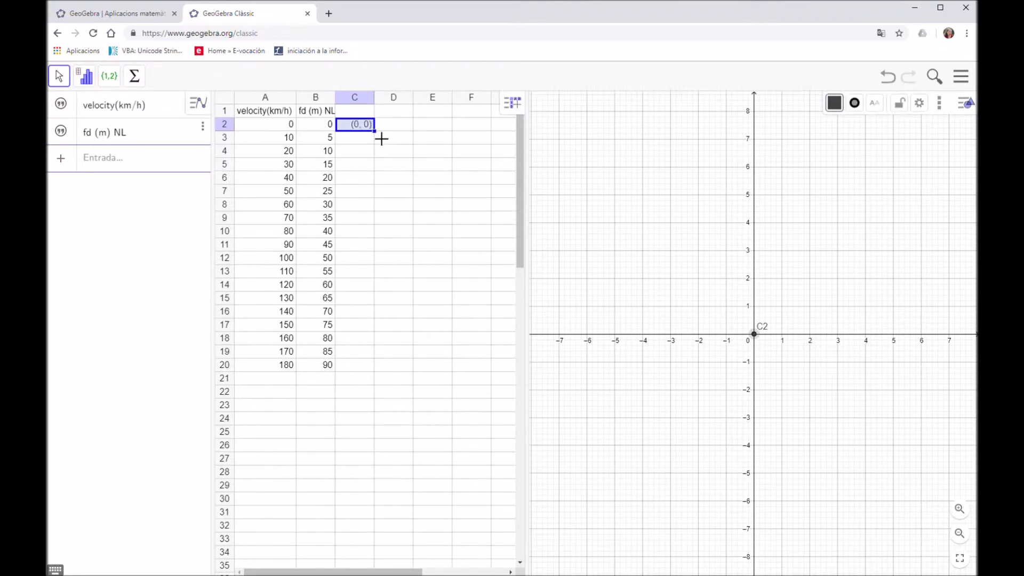
{"action": "left_click_drag", "start_coordinate": [379, 141], "coordinate": [373, 366]}
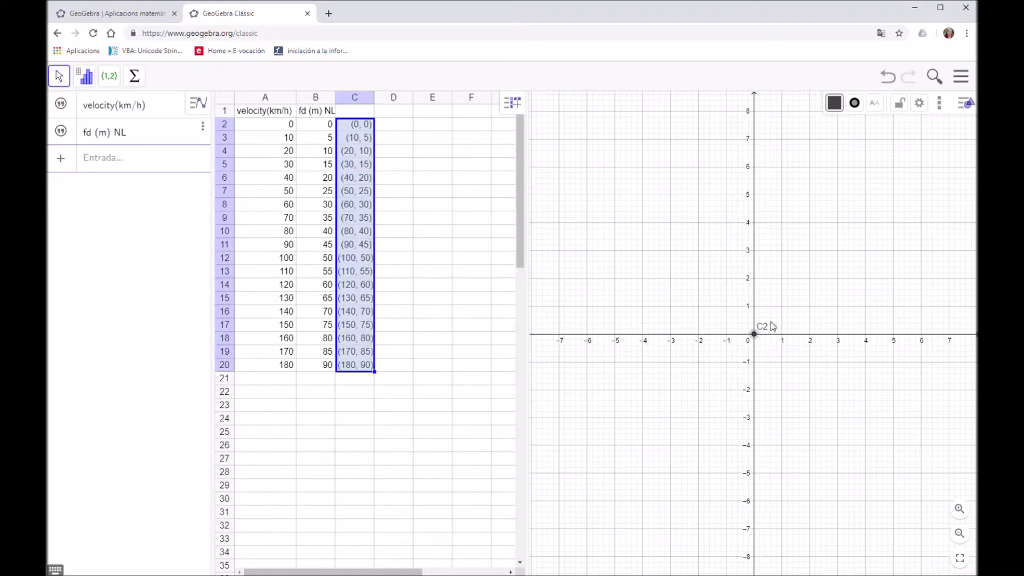
- Widen the graphics view, then move it and rescale both axes so all points up to (180, 90) fit
{"action": "left_click_drag", "start_coordinate": [530, 241], "coordinate": [479, 246]}
{"action": "left_click", "coordinate": [616, 207]}
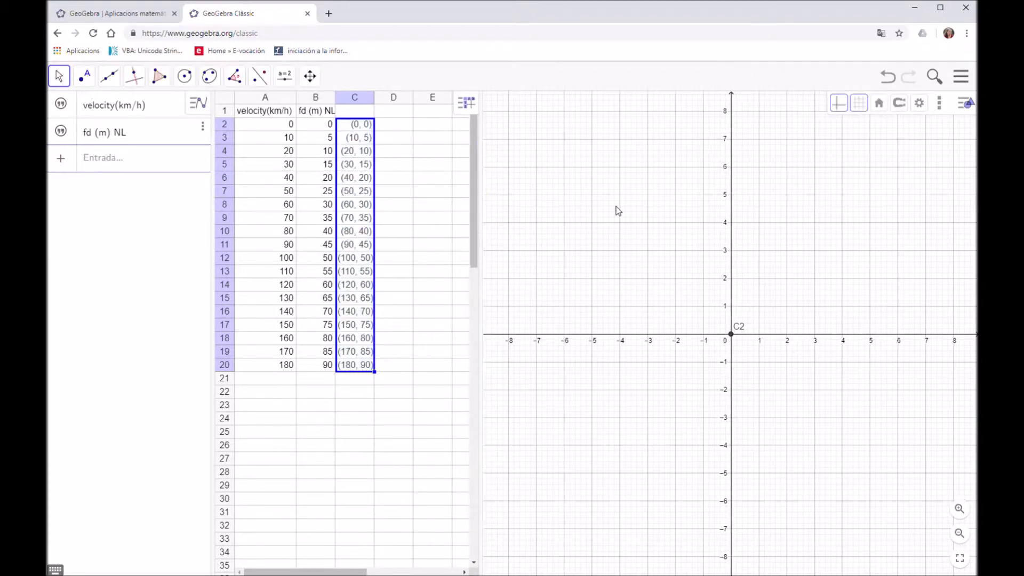
{"action": "left_click", "coordinate": [314, 78]}
{"action": "left_click", "coordinate": [320, 109]}
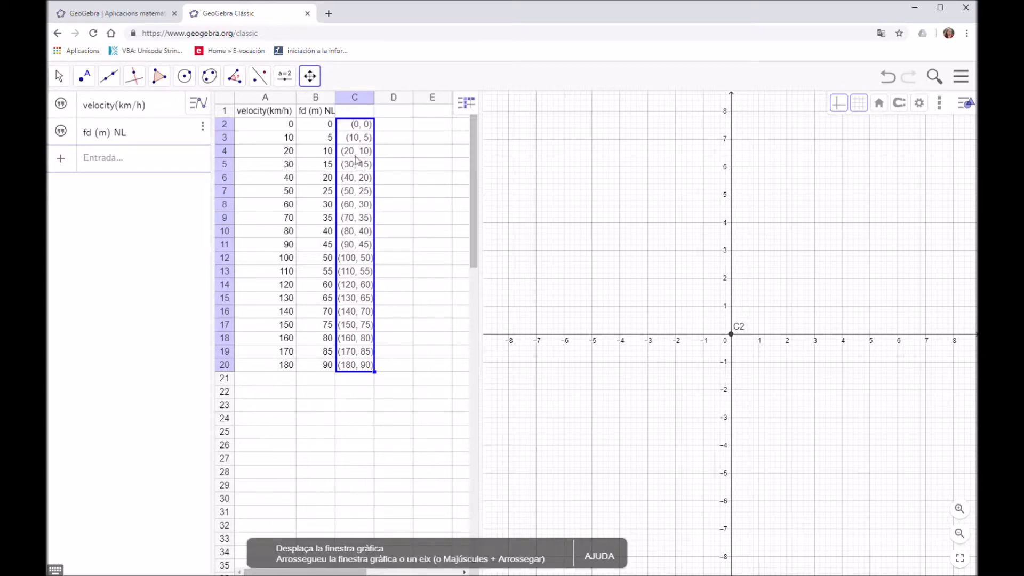
{"action": "left_click_drag", "start_coordinate": [684, 229], "coordinate": [496, 361]}
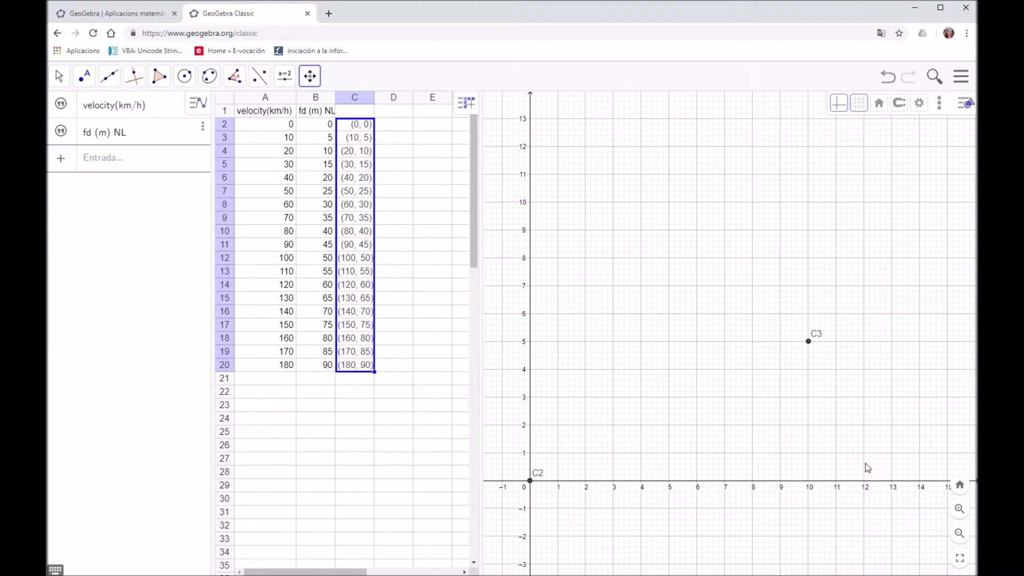
{"action": "left_click_drag", "start_coordinate": [892, 483], "coordinate": [672, 483]}
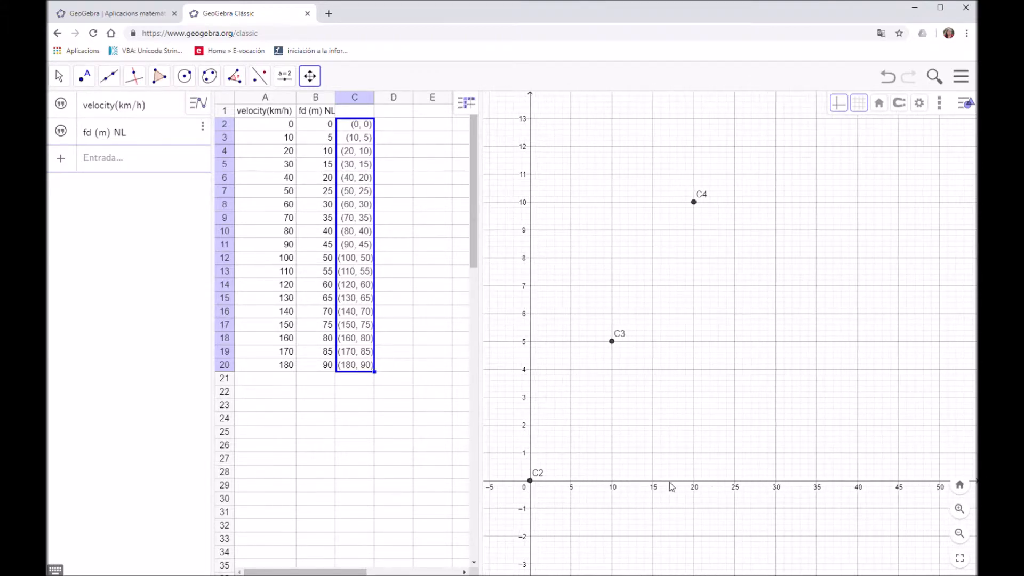
{"action": "left_click_drag", "start_coordinate": [894, 483], "coordinate": [625, 489]}
{"action": "left_click_drag", "start_coordinate": [533, 147], "coordinate": [533, 386]}
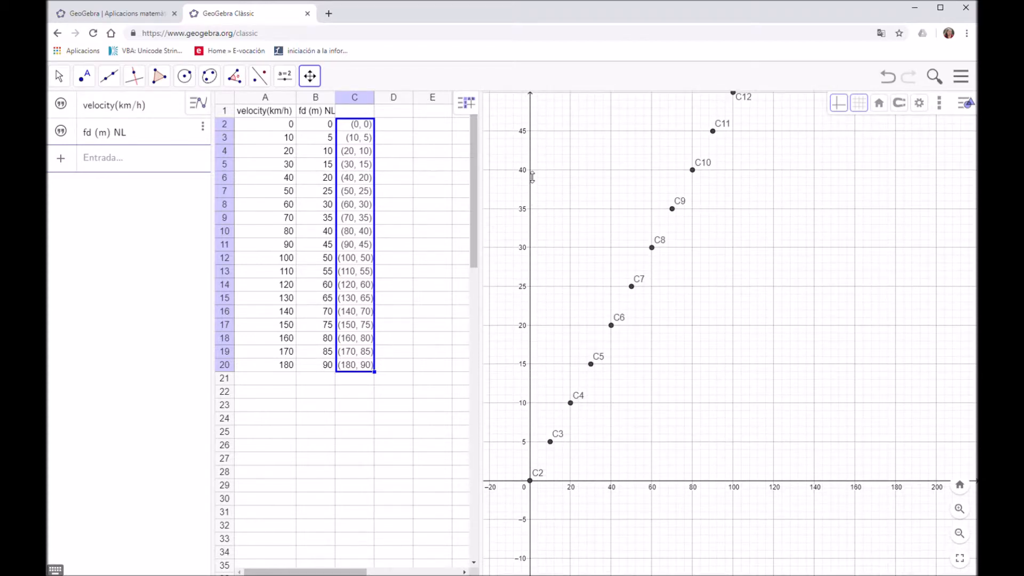
{"action": "left_click_drag", "start_coordinate": [532, 177], "coordinate": [527, 345]}
{"action": "left_click_drag", "start_coordinate": [671, 231], "coordinate": [666, 274]}
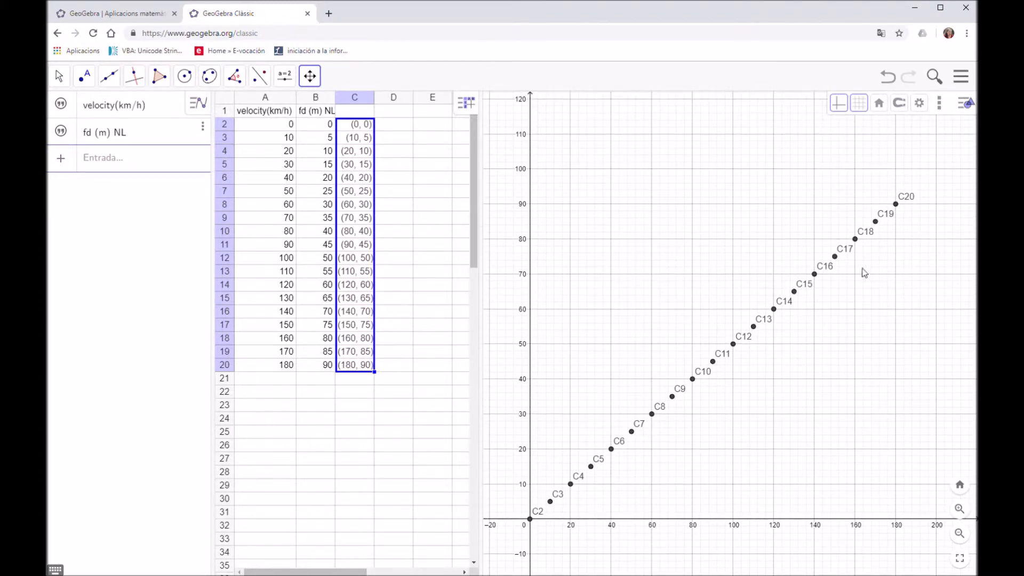
- Hide the labels of the points in C2:C20 and colour them blue (#0000FF)
{"action": "left_click", "coordinate": [355, 137]}
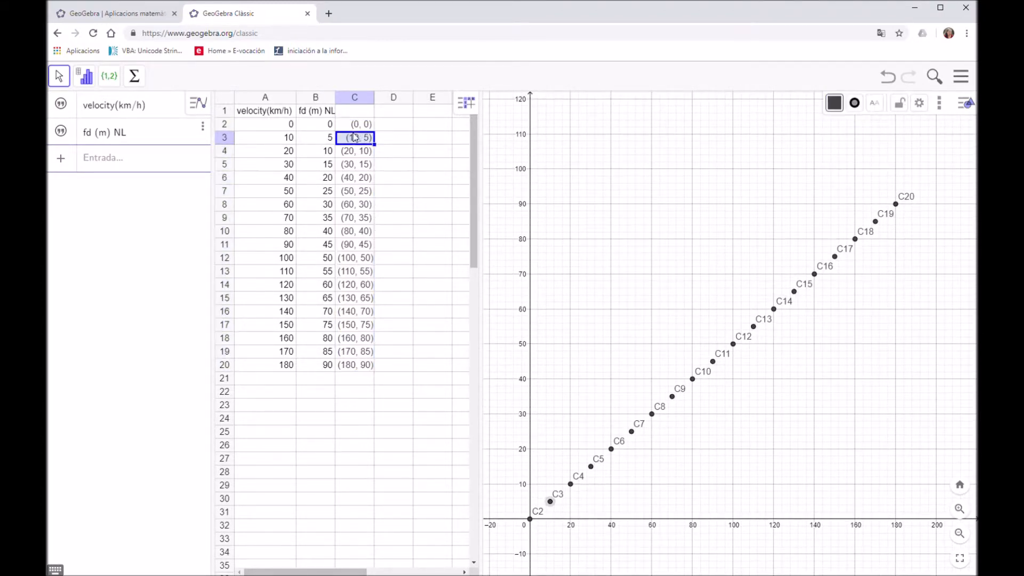
{"action": "left_click_drag", "start_coordinate": [356, 124], "coordinate": [348, 368]}
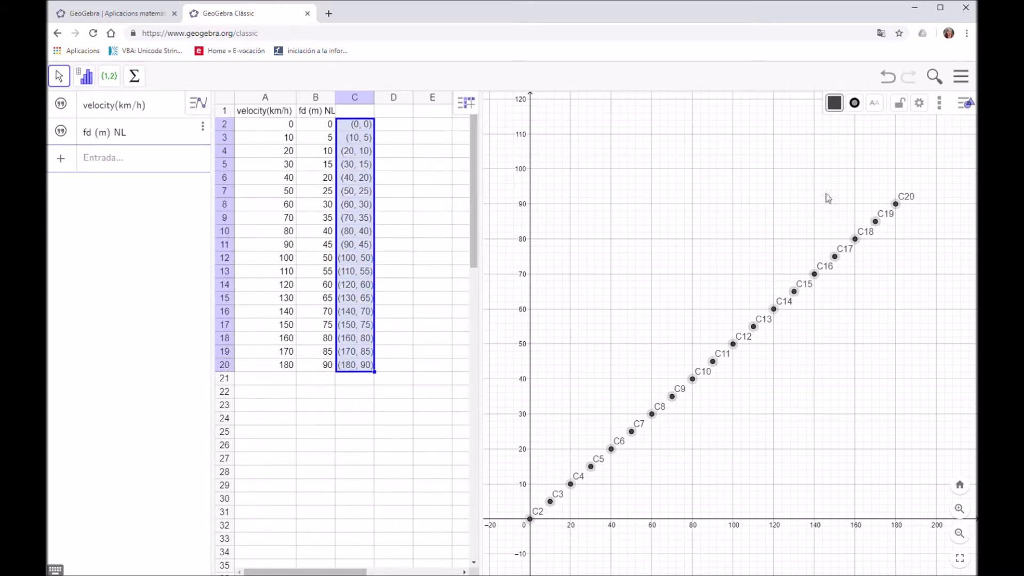
{"action": "left_click", "coordinate": [920, 104]}
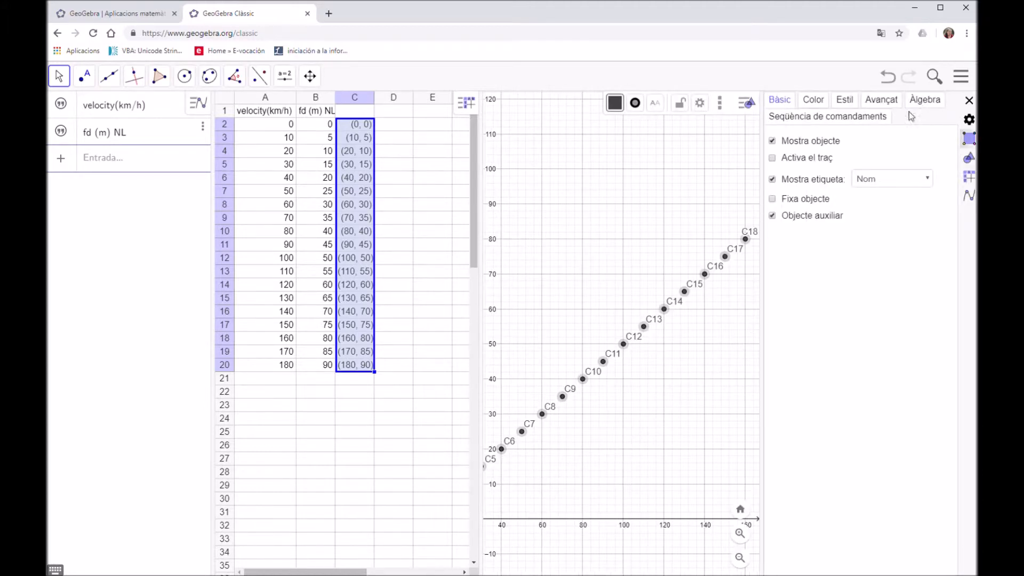
{"action": "left_click", "coordinate": [773, 179]}
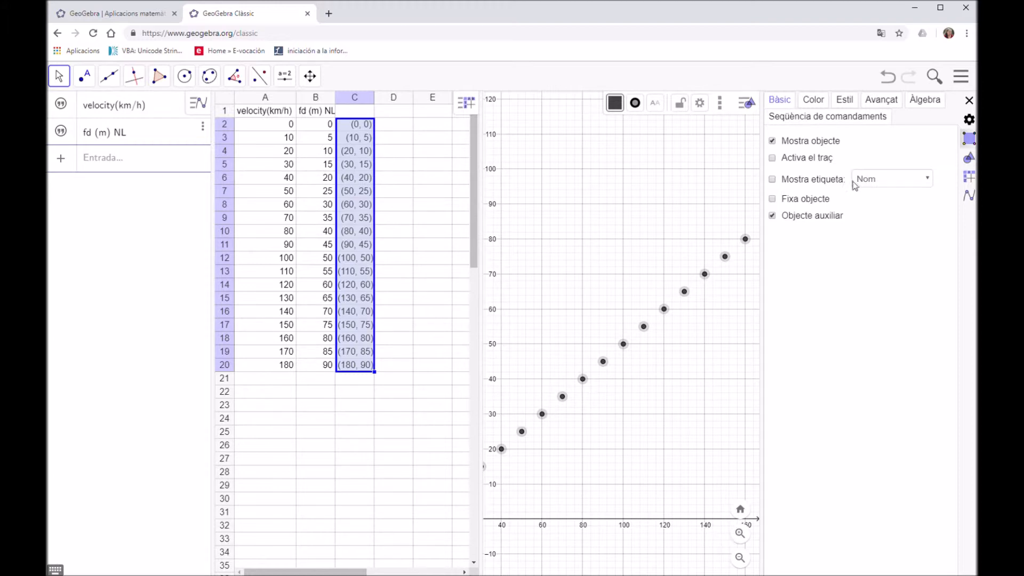
{"action": "left_click", "coordinate": [812, 100]}
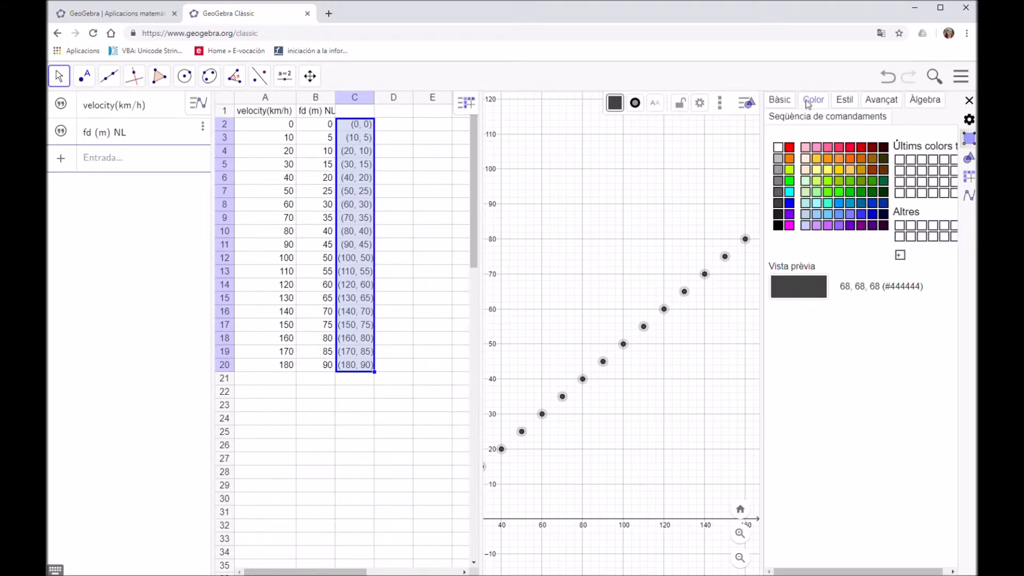
{"action": "left_click", "coordinate": [789, 205]}
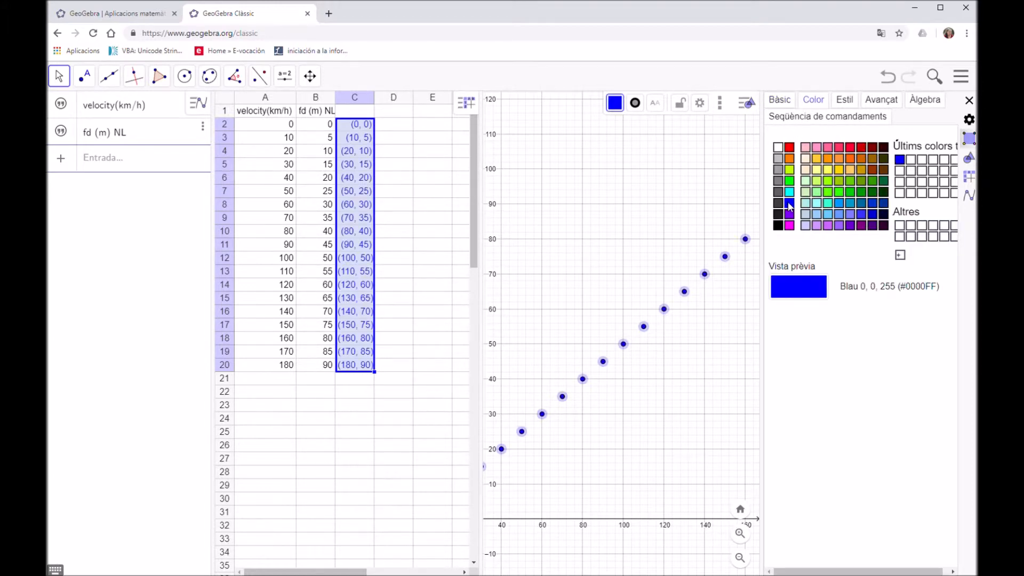
{"action": "left_click", "coordinate": [969, 101]}
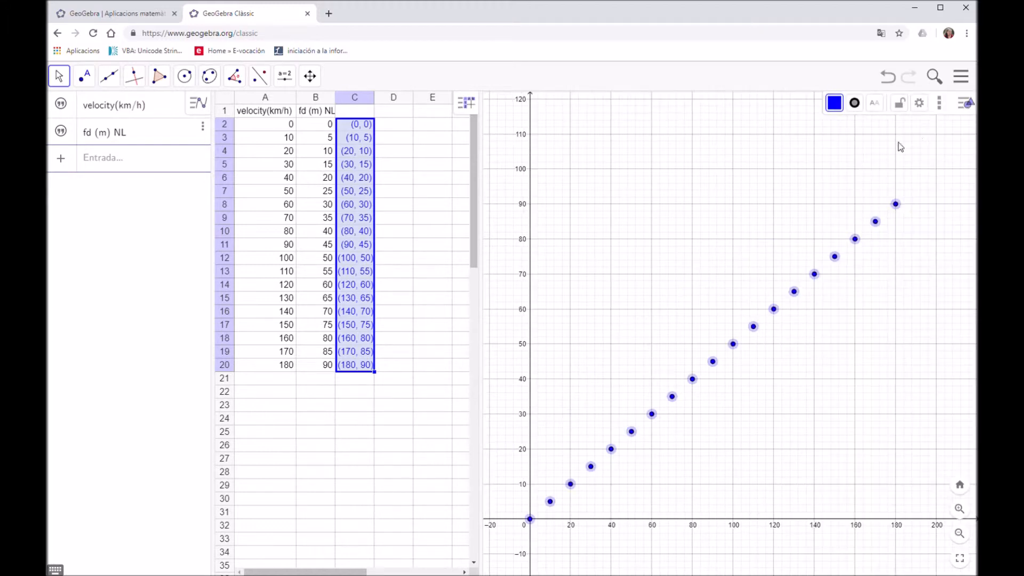
{"action": "left_click", "coordinate": [786, 223]}
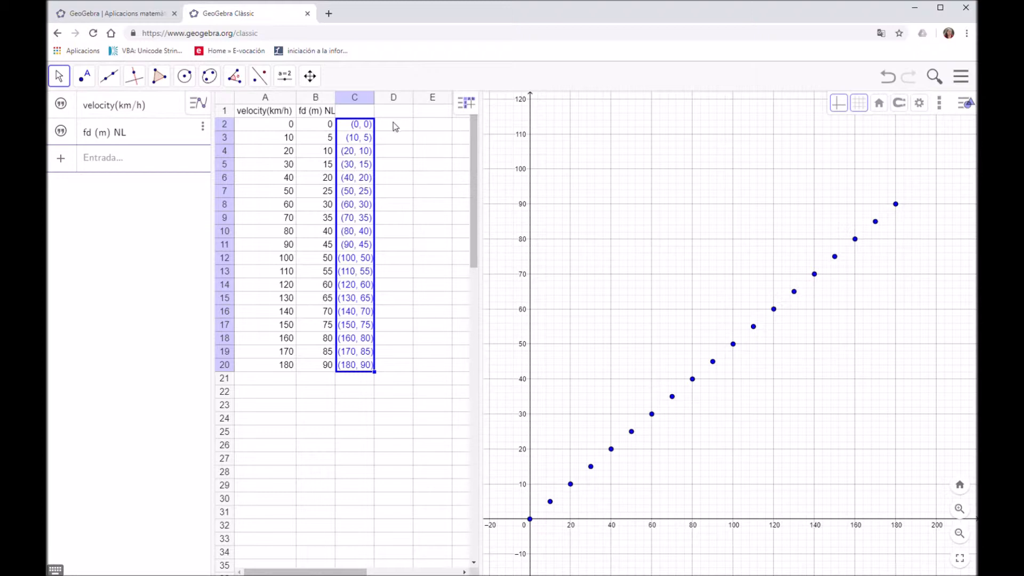
- Enter the heading "fd (m) SP" in cell D1
{"action": "left_click", "coordinate": [400, 110]}
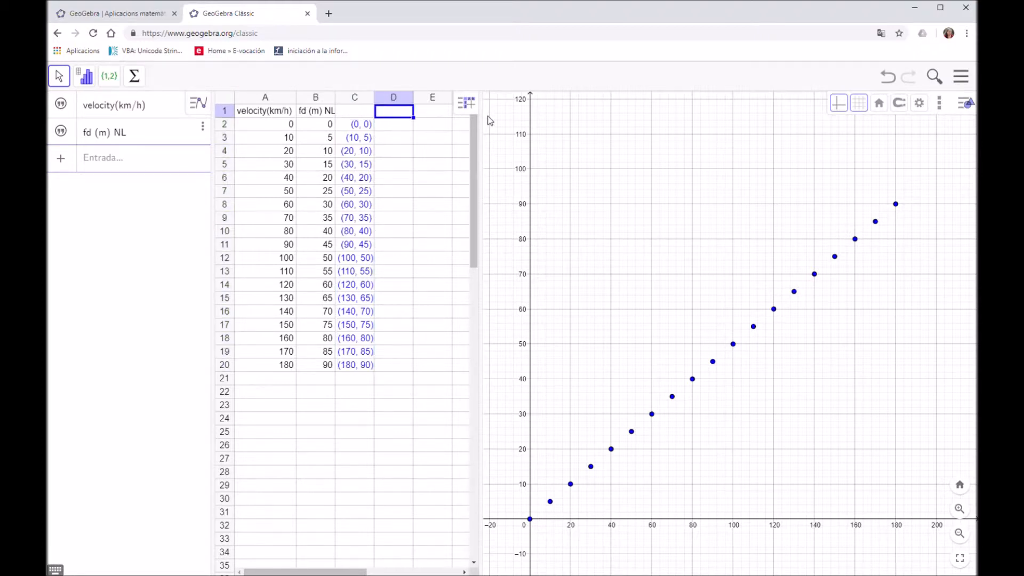
{"action": "type", "text": "fd (m) SP"}
{"action": "key", "text": "Return"}
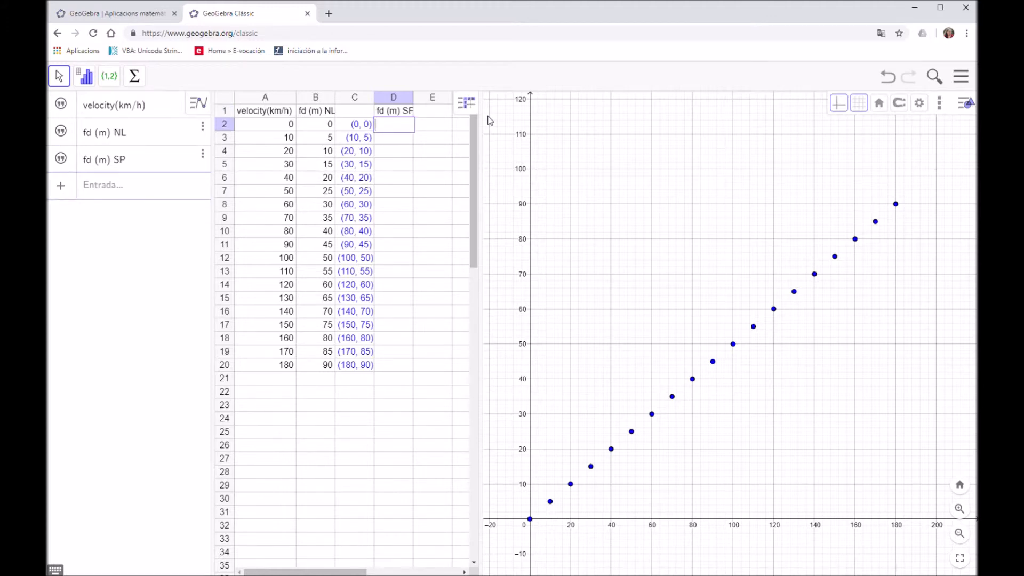
- Enter the formula =A2^2/100 in cell D2 and fill it down to D20
{"action": "type", "text": "="}
{"action": "type", "text": "A2"}
{"action": "type", "text": "^2"}
{"action": "type", "text": "/"}
{"action": "type", "text": "100"}
{"action": "key", "text": "Return"}
{"action": "left_click", "coordinate": [408, 126]}
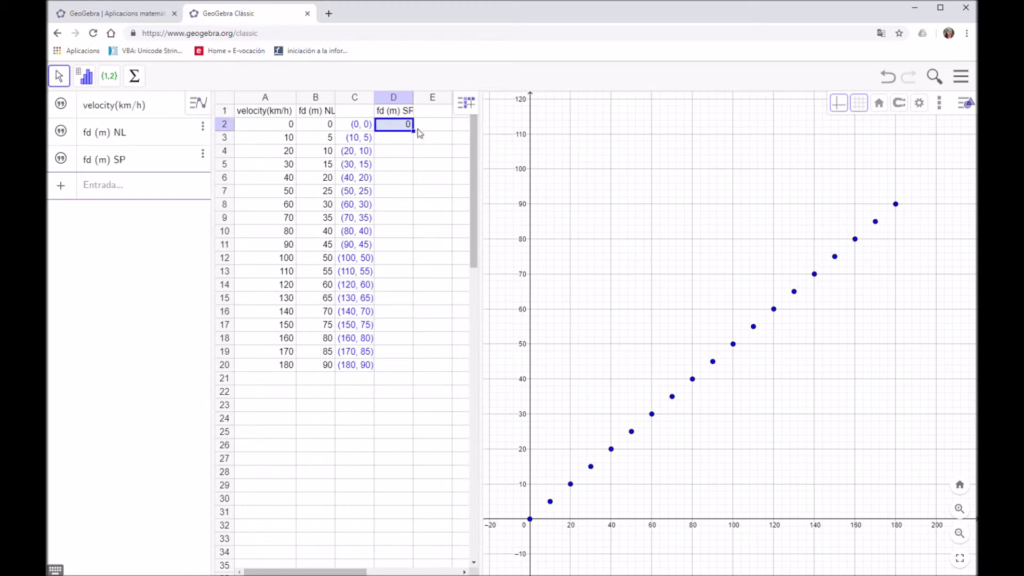
{"action": "left_click_drag", "start_coordinate": [421, 139], "coordinate": [411, 366]}
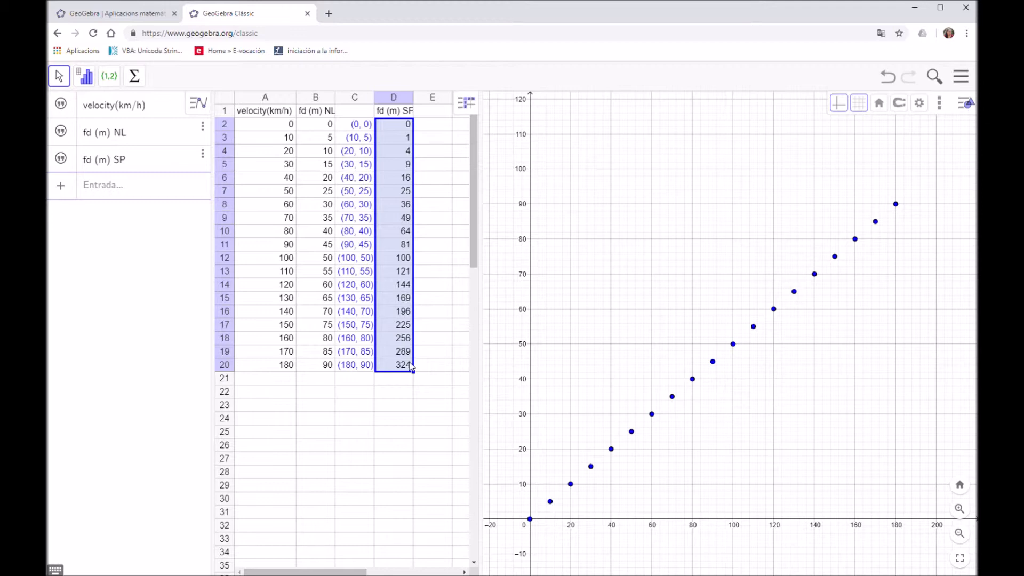
- Define the point (A2,D2) in cell E2 and fill it down to E20
{"action": "left_click", "coordinate": [434, 124]}
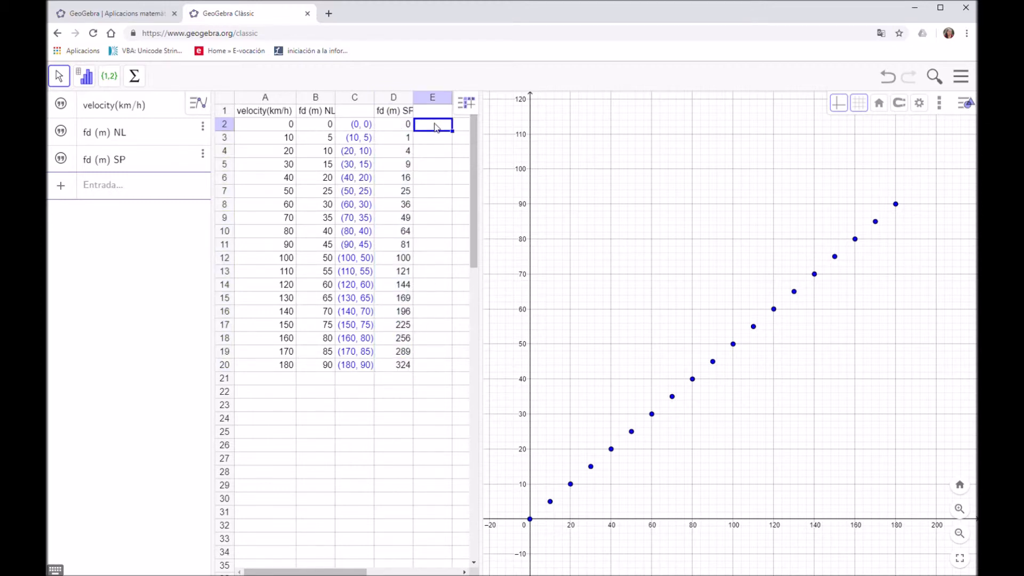
{"action": "type", "text": "(A2,D2"}
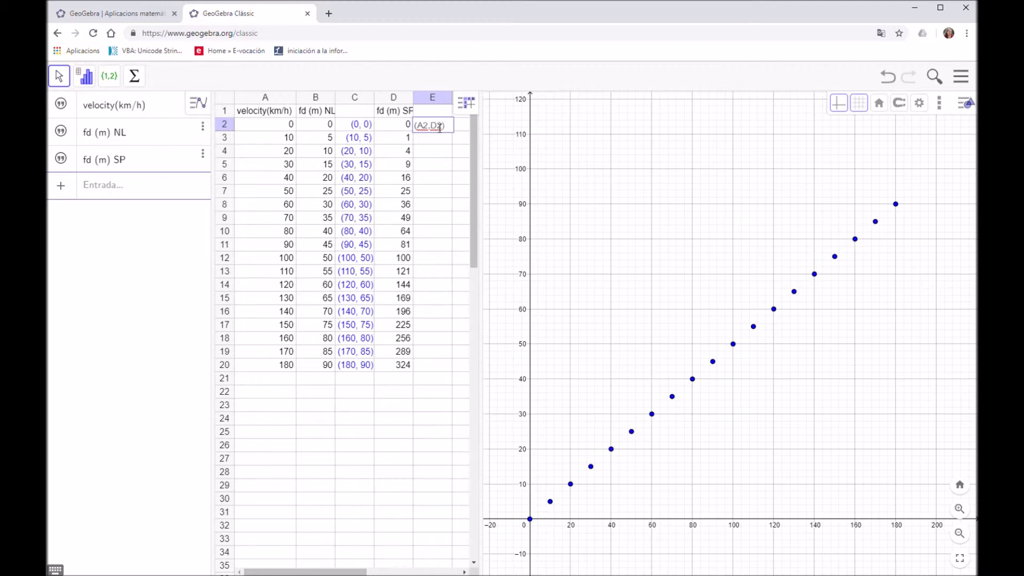
{"action": "key", "text": "Return"}
{"action": "left_click", "coordinate": [436, 127]}
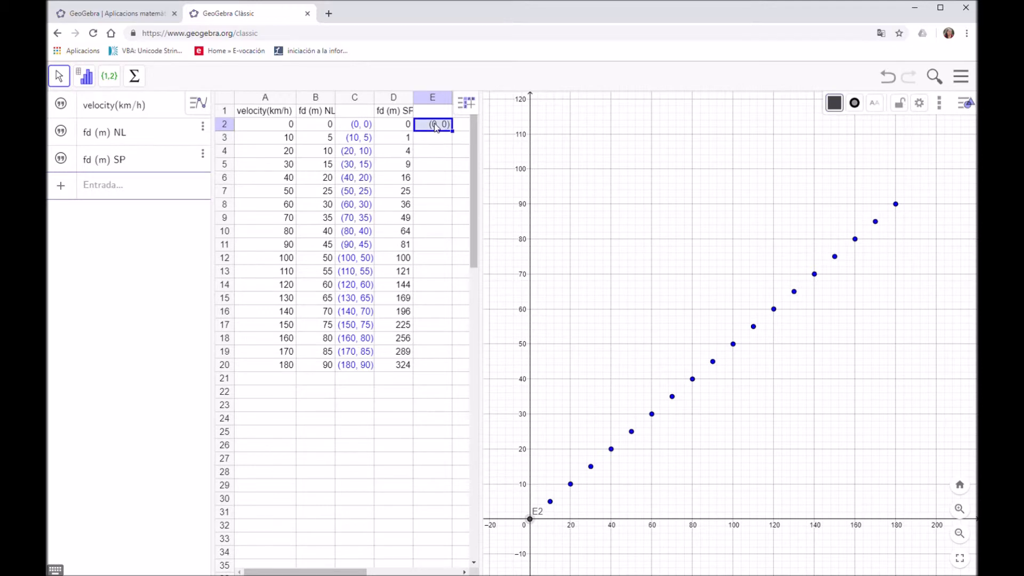
{"action": "left_click_drag", "start_coordinate": [453, 132], "coordinate": [445, 364]}
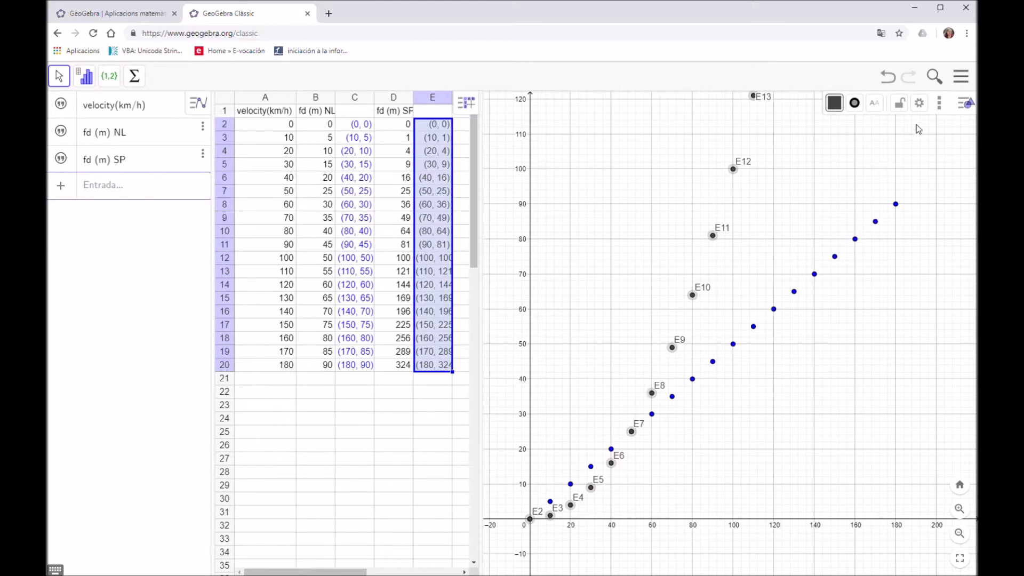
- Hide the labels of the points in E2:E20 and colour them red (#FF0000)
{"action": "left_click", "coordinate": [919, 103]}
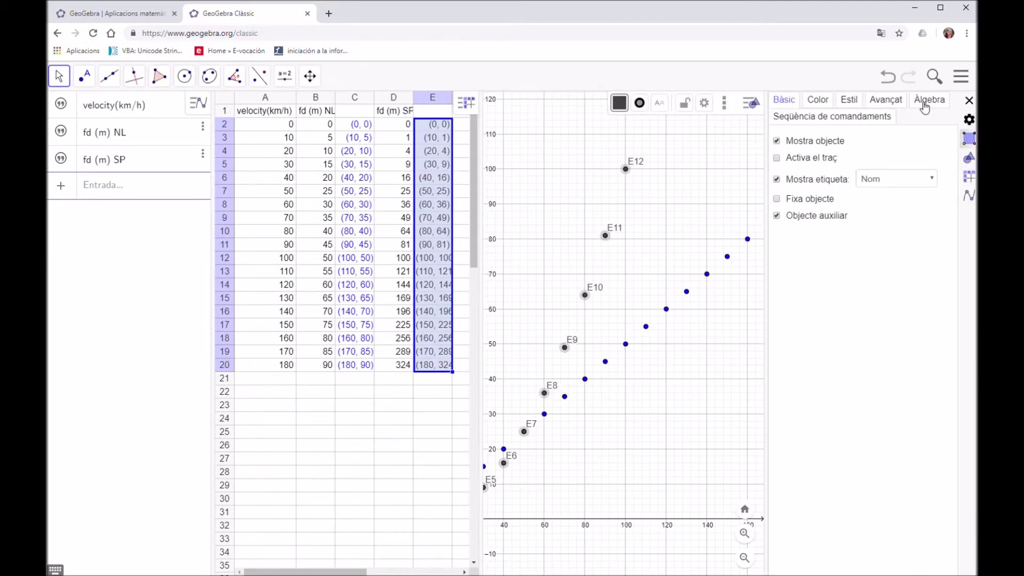
{"action": "left_click", "coordinate": [778, 181]}
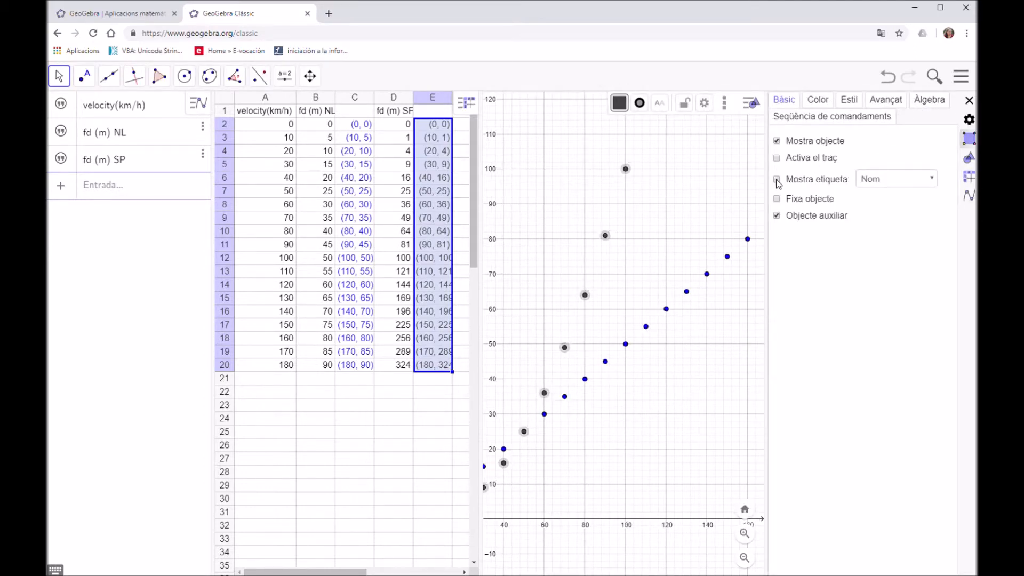
{"action": "left_click", "coordinate": [824, 103]}
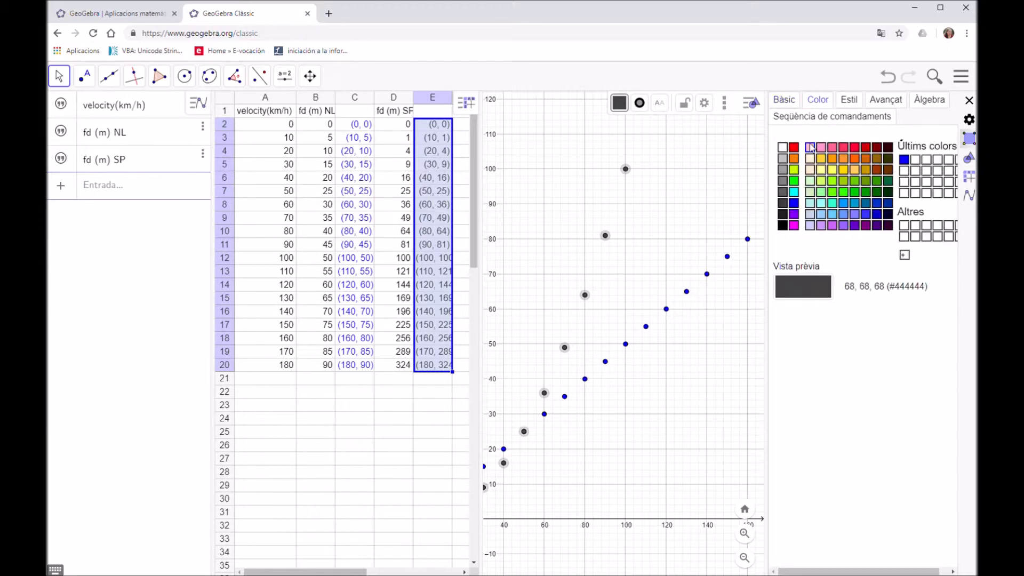
{"action": "left_click", "coordinate": [794, 148]}
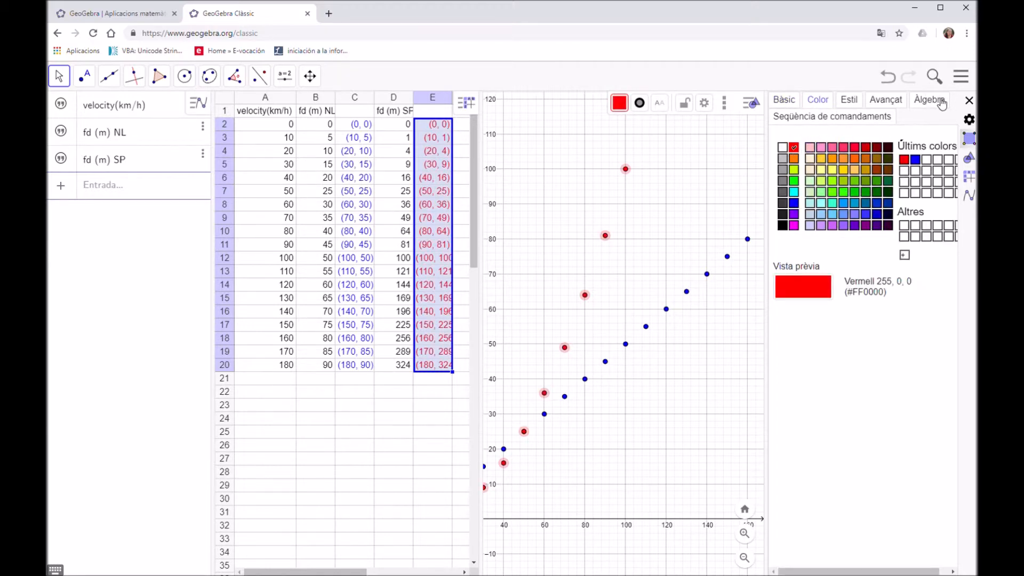
{"action": "left_click", "coordinate": [968, 101]}
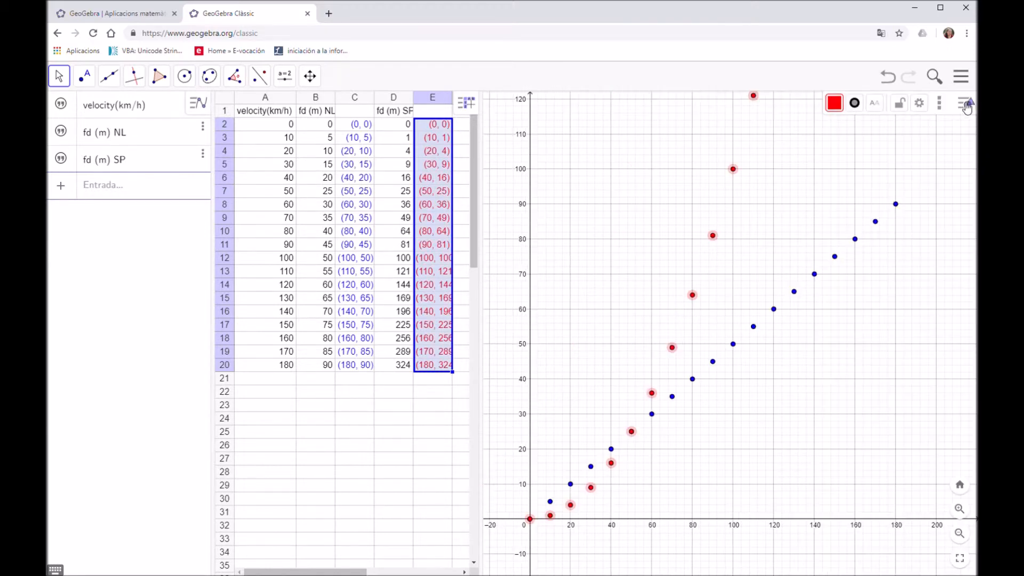
{"action": "left_click", "coordinate": [872, 328]}
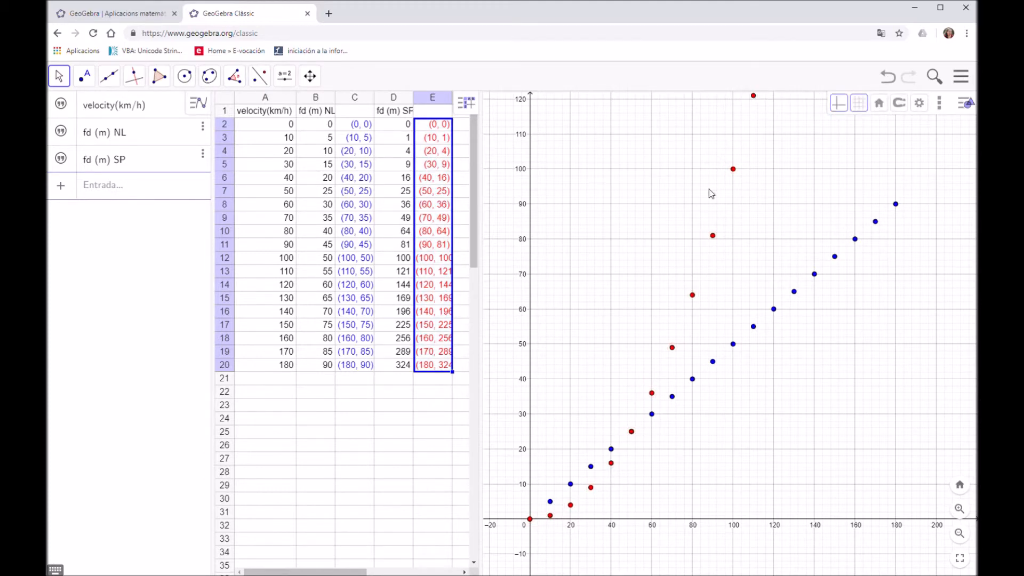
- Compress the vertical axis of the graphics view so all red points up to (180, 324) fit
{"action": "left_click", "coordinate": [310, 76]}
{"action": "left_click", "coordinate": [342, 110]}
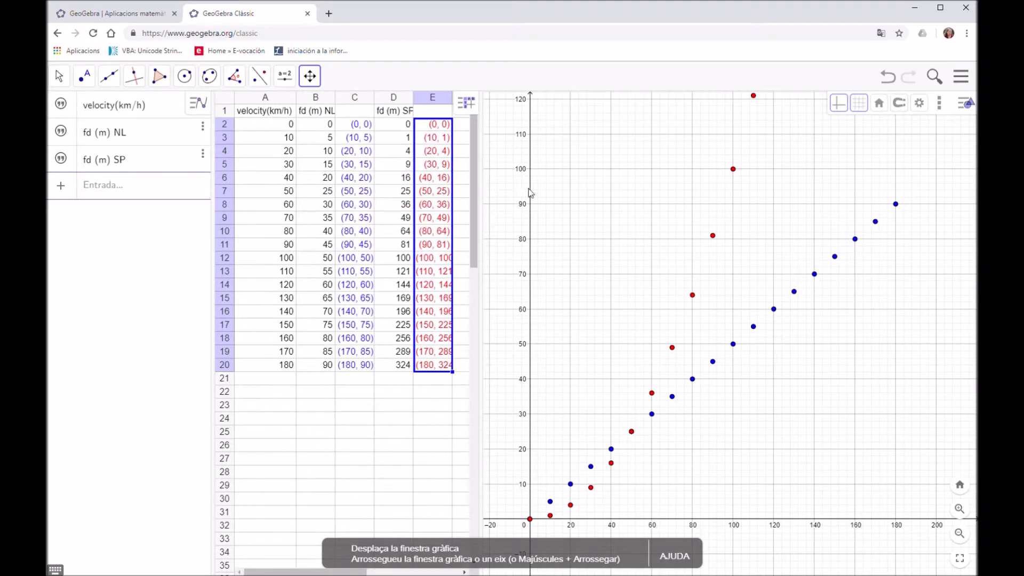
{"action": "left_click_drag", "start_coordinate": [533, 122], "coordinate": [527, 403]}
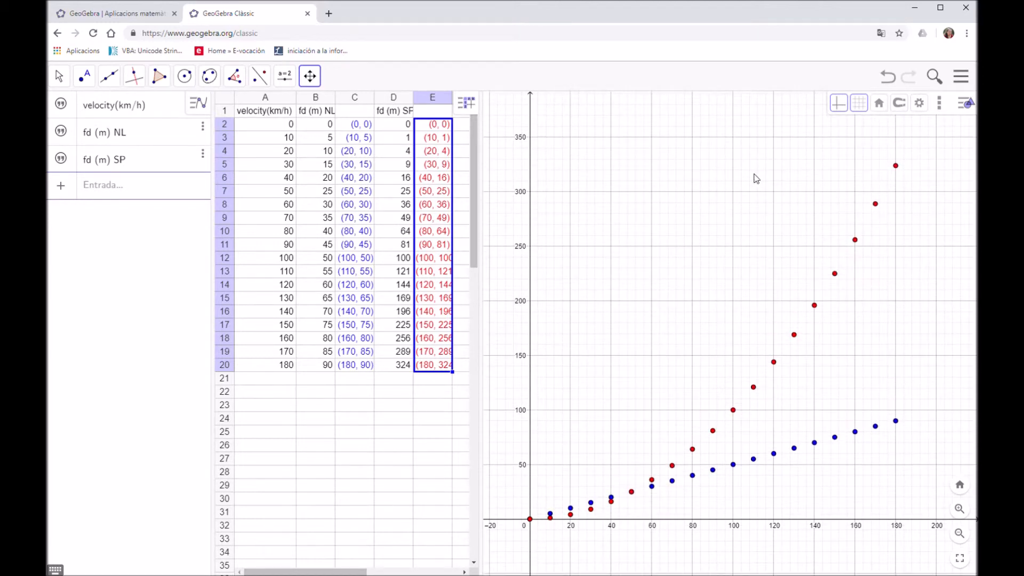
{"action": "left_click", "coordinate": [393, 432]}
{"action": "left_click", "coordinate": [666, 206]}
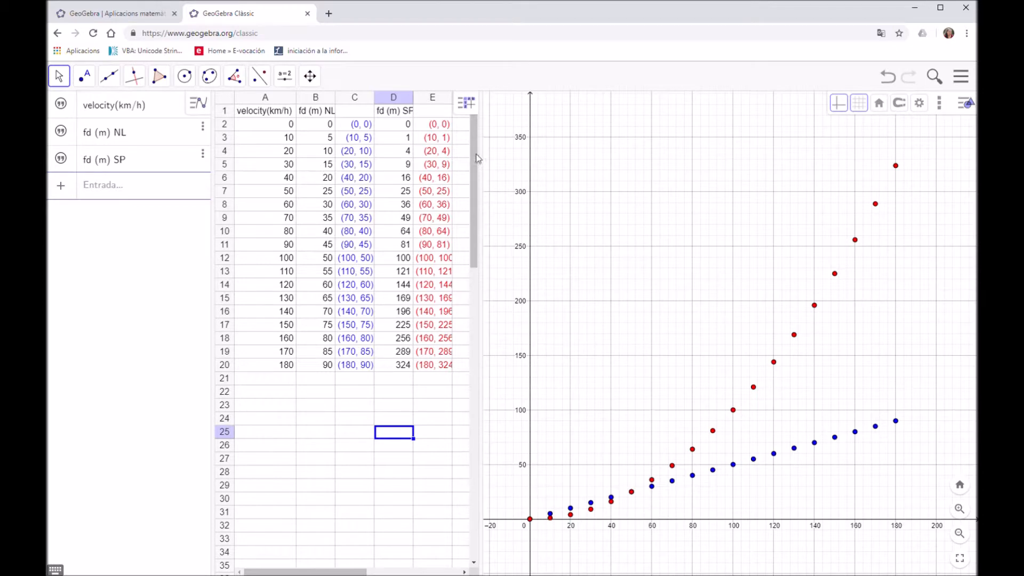
- Insert the text "Dutch model" in the graphics view and place it just above the upper end of the blue points
{"action": "left_click", "coordinate": [314, 77]}
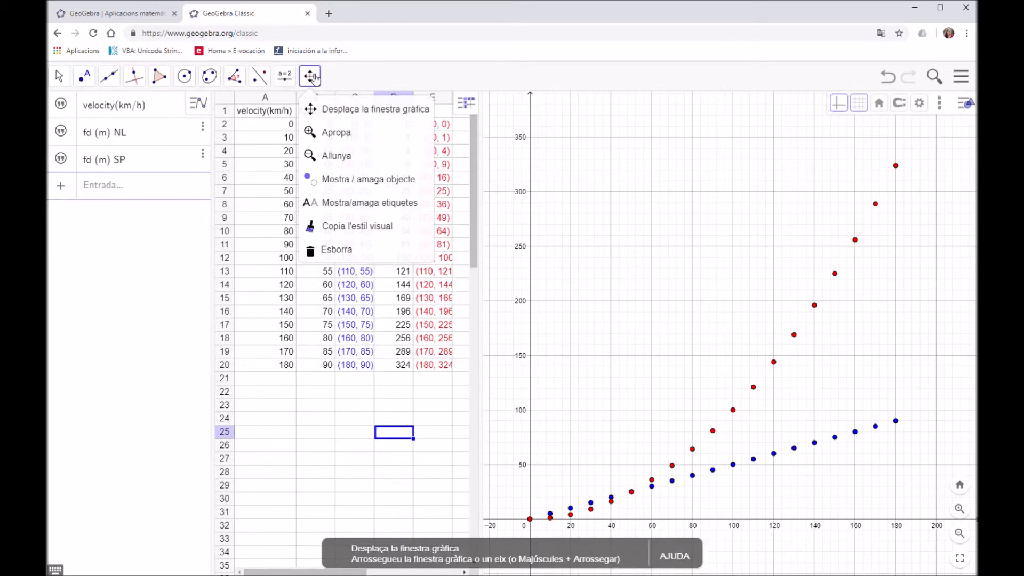
{"action": "mouse_move", "coordinate": [286, 78]}
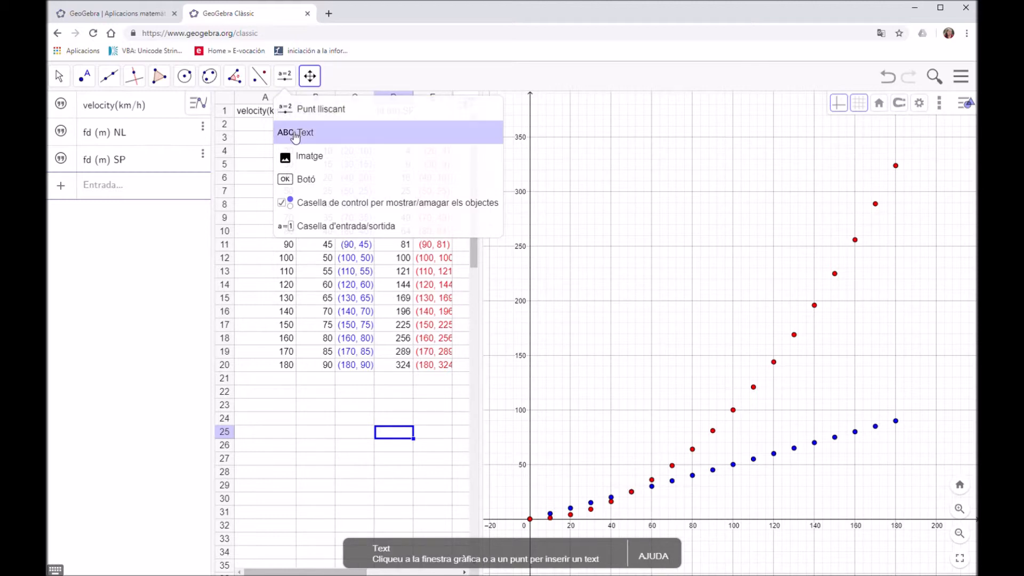
{"action": "left_click", "coordinate": [310, 138]}
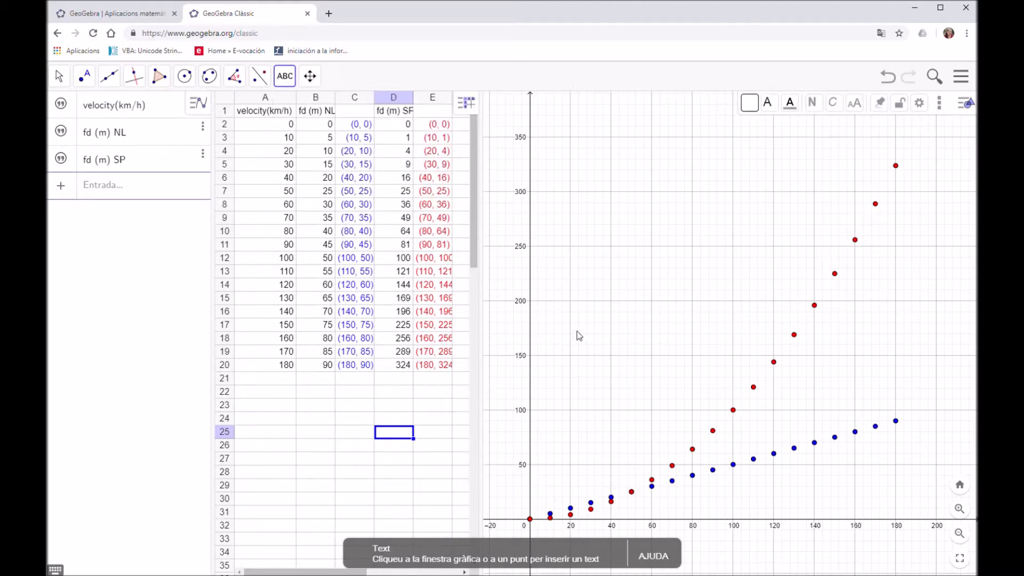
{"action": "left_click", "coordinate": [839, 404]}
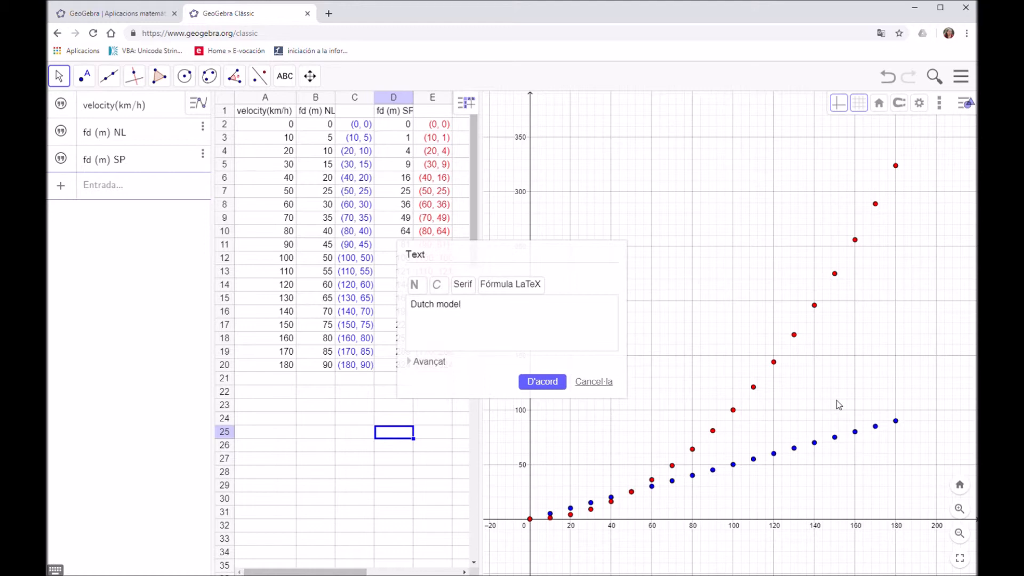
{"action": "left_click", "coordinate": [546, 383]}
{"action": "left_click", "coordinate": [865, 396]}
{"action": "left_click_drag", "start_coordinate": [865, 396], "coordinate": [855, 407]}
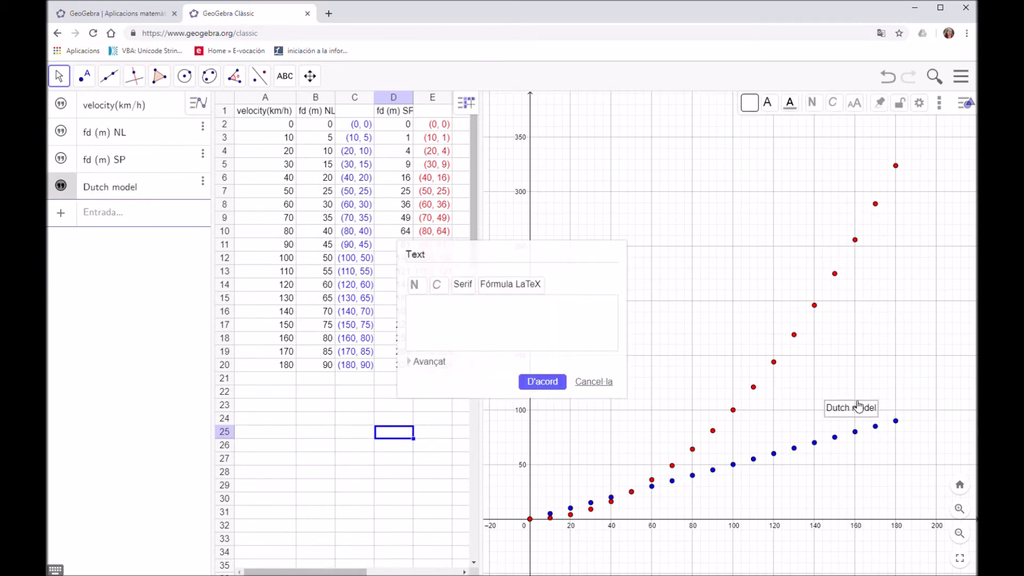
- Colour the "Dutch model" text blue and enlarge its font size
{"action": "left_click", "coordinate": [919, 105]}
{"action": "left_click", "coordinate": [851, 100]}
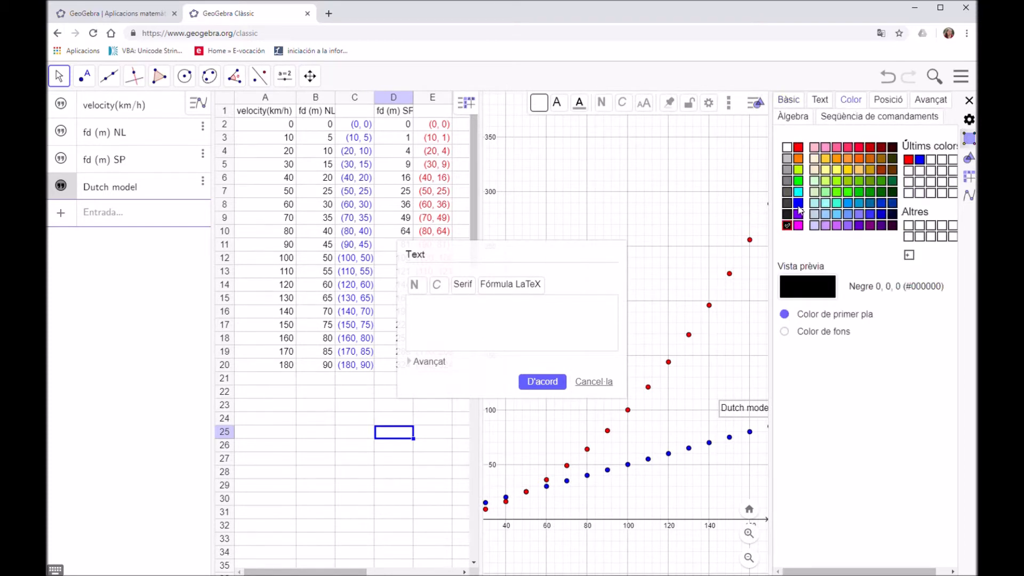
{"action": "left_click", "coordinate": [798, 203]}
{"action": "left_click", "coordinate": [822, 100]}
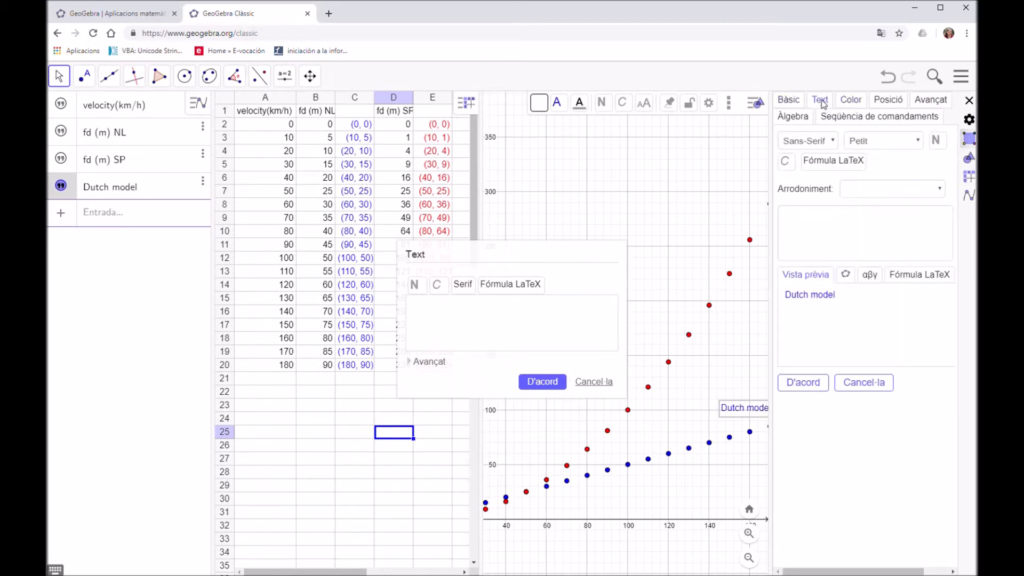
{"action": "left_click", "coordinate": [884, 141]}
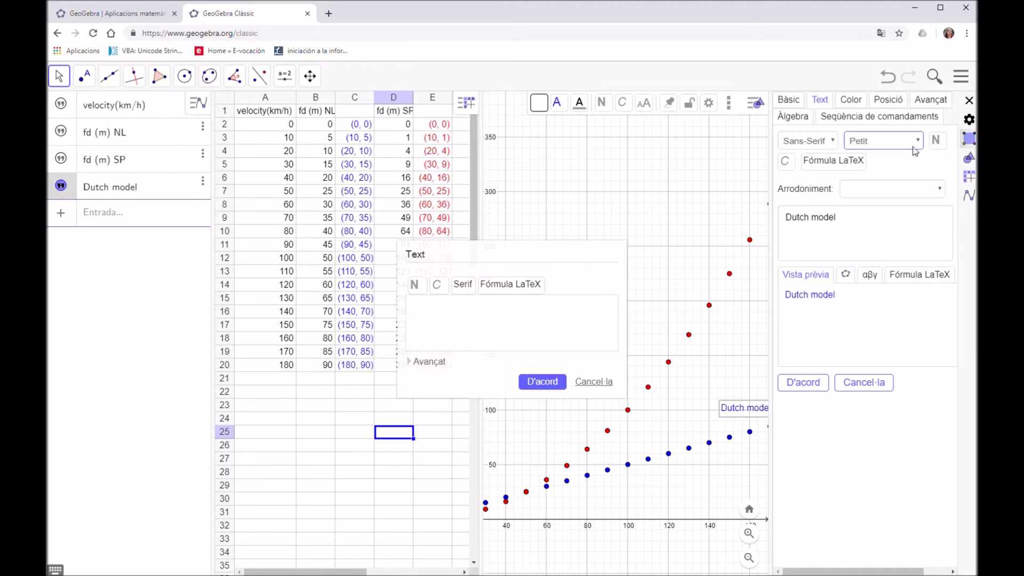
{"action": "left_click", "coordinate": [872, 196]}
{"action": "left_click", "coordinate": [969, 101]}
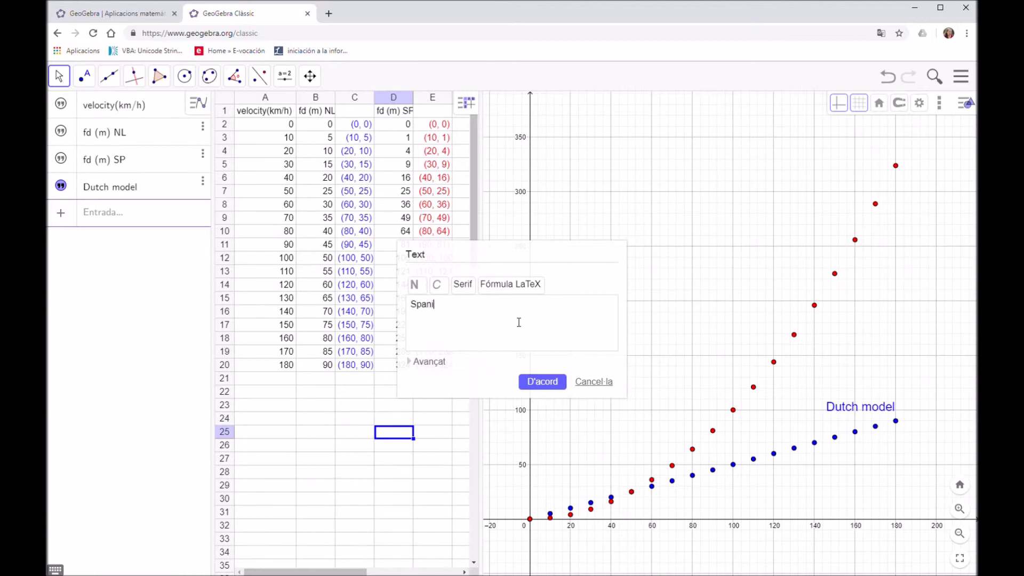
- Insert the text "Spanish model" in the graphics view and place it beside the upper part of the red points
{"action": "type", "text": "Spanish model"}
{"action": "left_click", "coordinate": [541, 382]}
{"action": "left_click", "coordinate": [911, 392]}
{"action": "left_click_drag", "start_coordinate": [911, 391], "coordinate": [791, 300]}
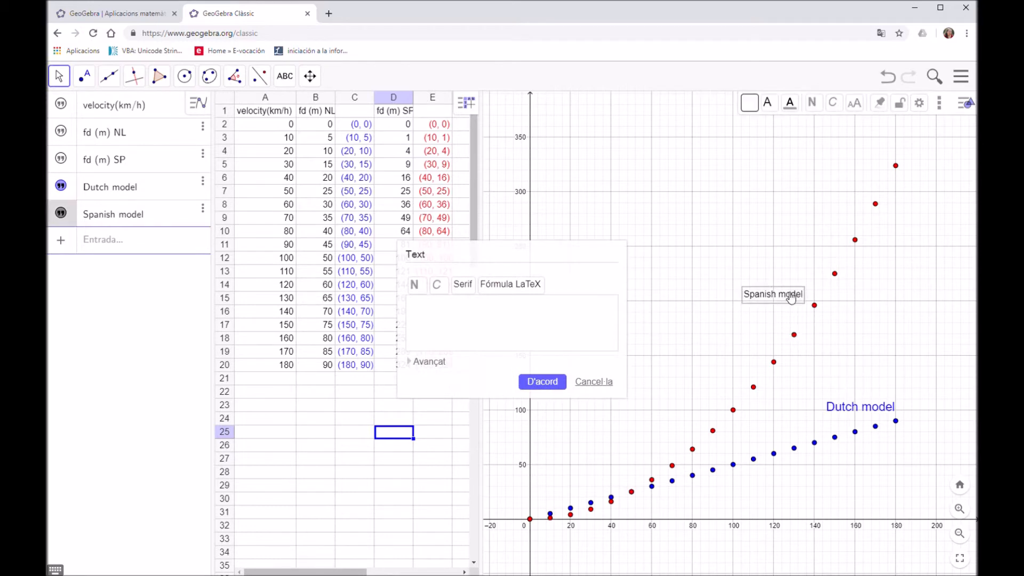
- Enlarge the font size of the "Spanish model" text and colour it red (#FF0000)
{"action": "left_click", "coordinate": [918, 103]}
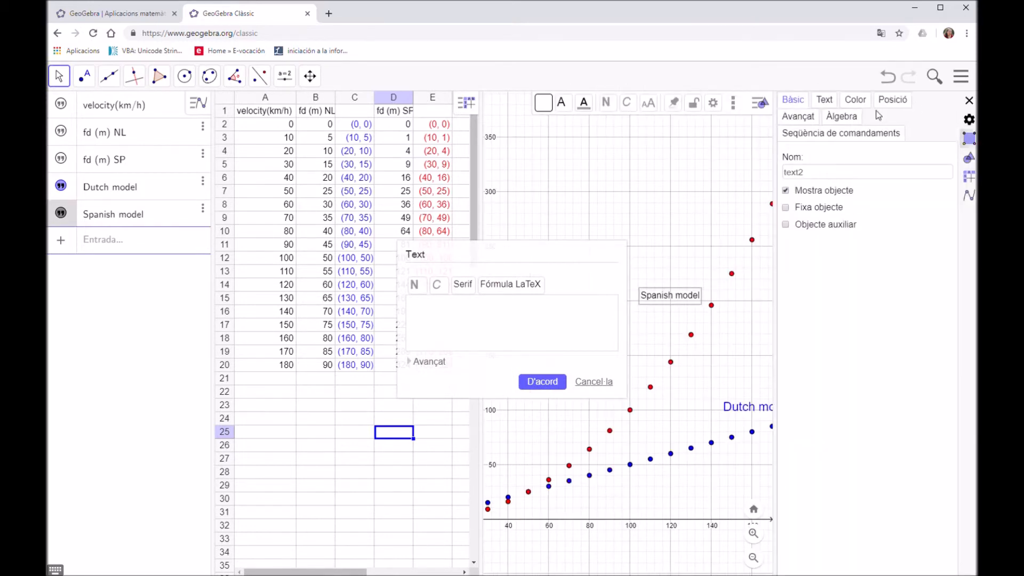
{"action": "left_click", "coordinate": [827, 102]}
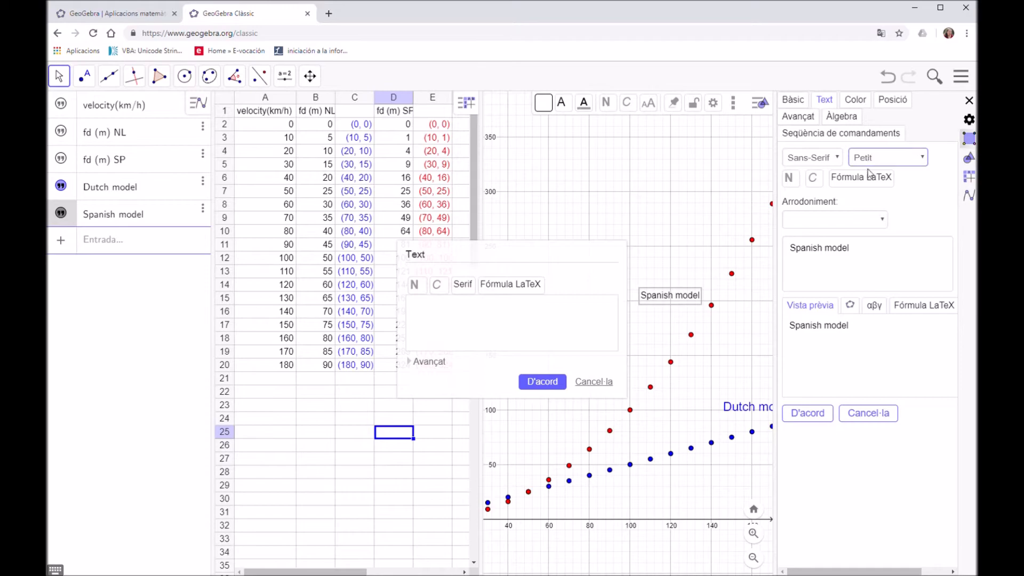
{"action": "left_click", "coordinate": [865, 107]}
{"action": "left_click", "coordinate": [803, 164]}
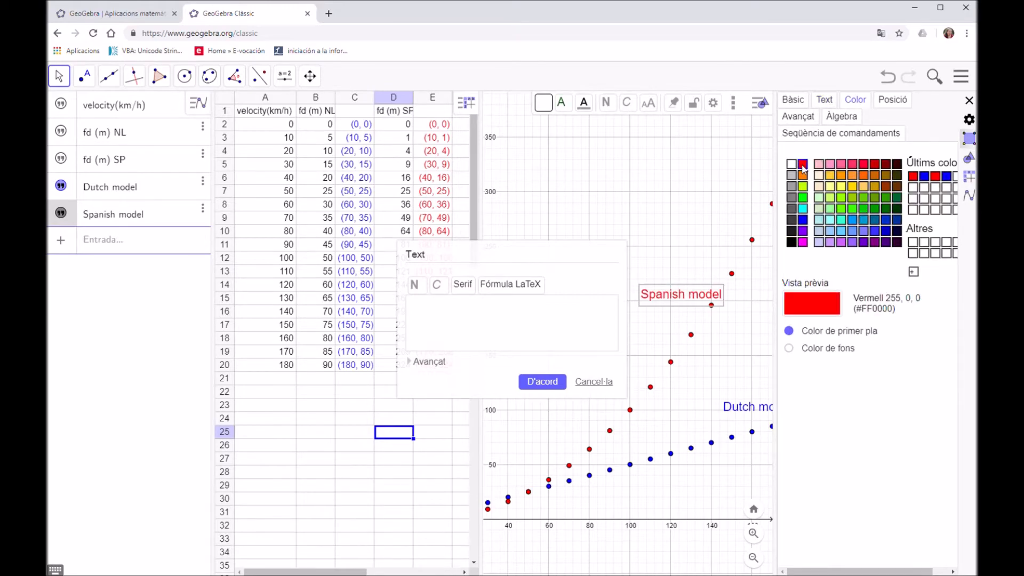
{"action": "left_click", "coordinate": [970, 103]}
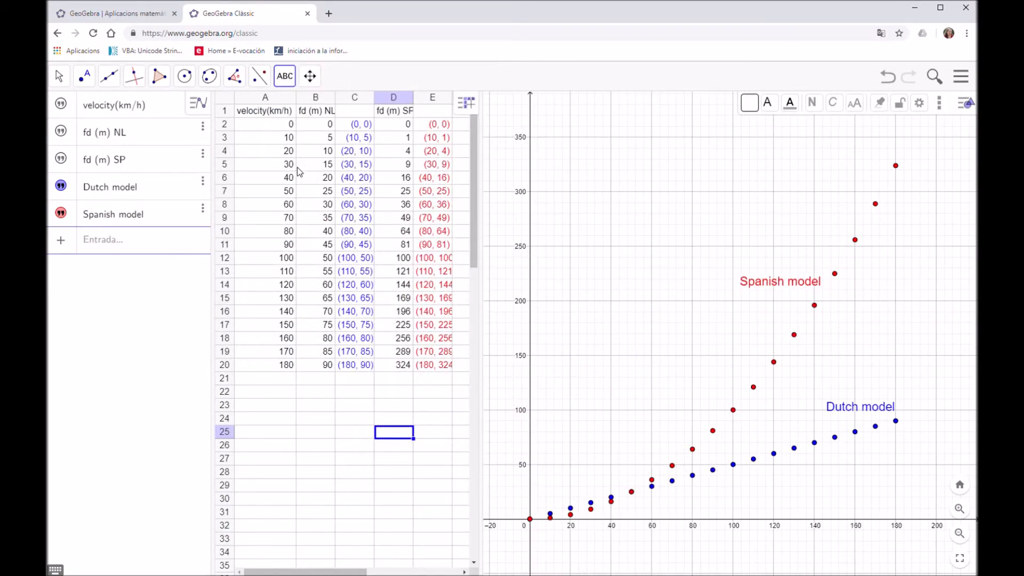
- Plot the function x/2 through the Dutch model points
{"action": "left_click", "coordinate": [89, 243]}
{"action": "type", "text": "x/2"}
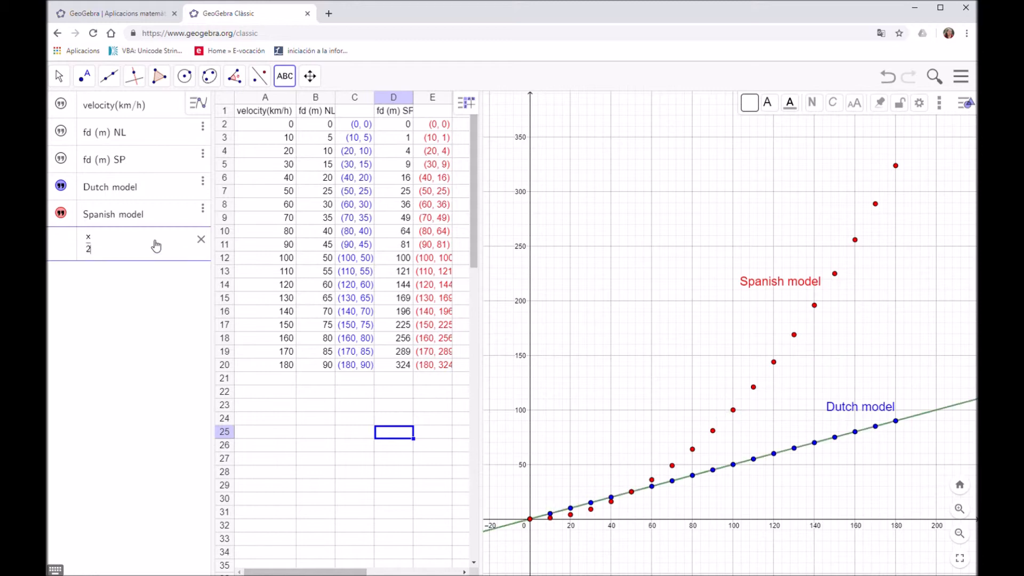
{"action": "key", "text": "Return"}
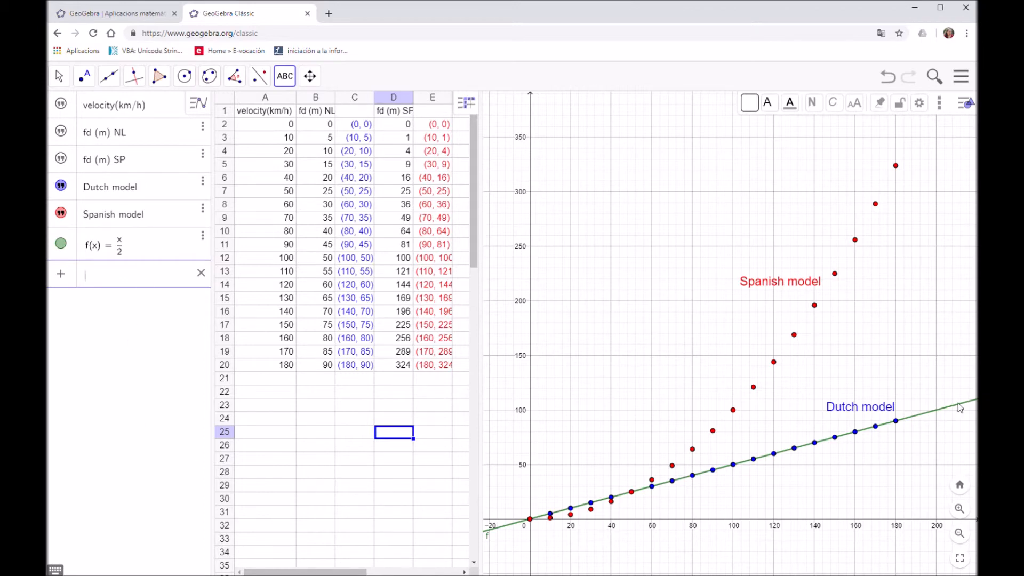
{"action": "key", "text": "Escape"}
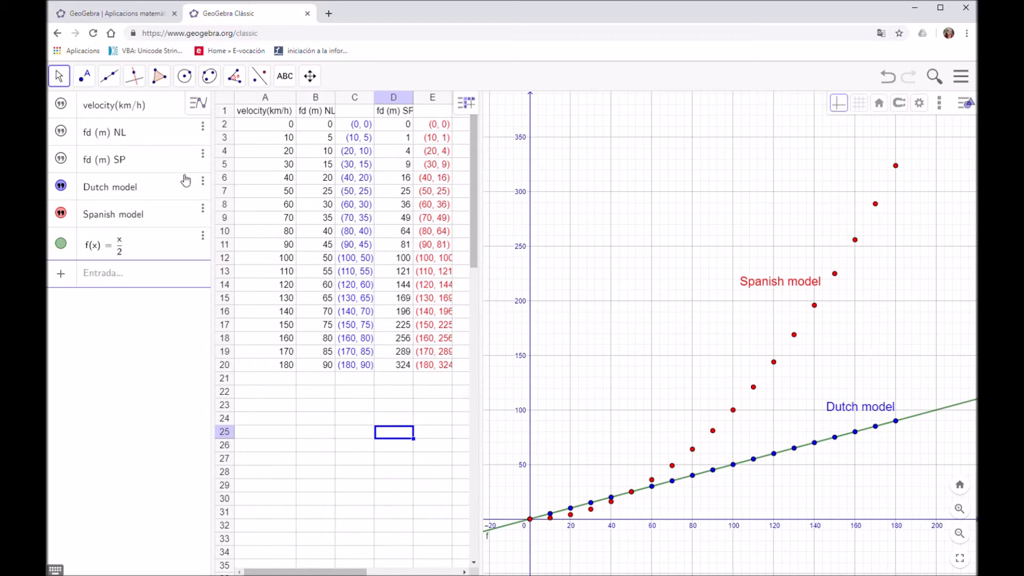
- Change the colour of the x/2 function line to blue (#0000FF) to match the Dutch model points
{"action": "left_click", "coordinate": [203, 239]}
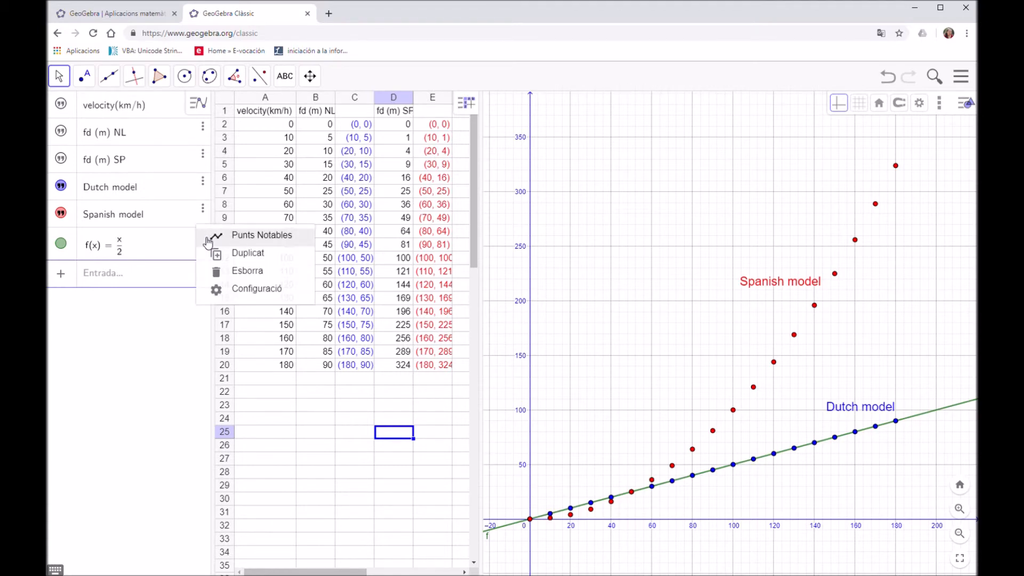
{"action": "left_click", "coordinate": [248, 290]}
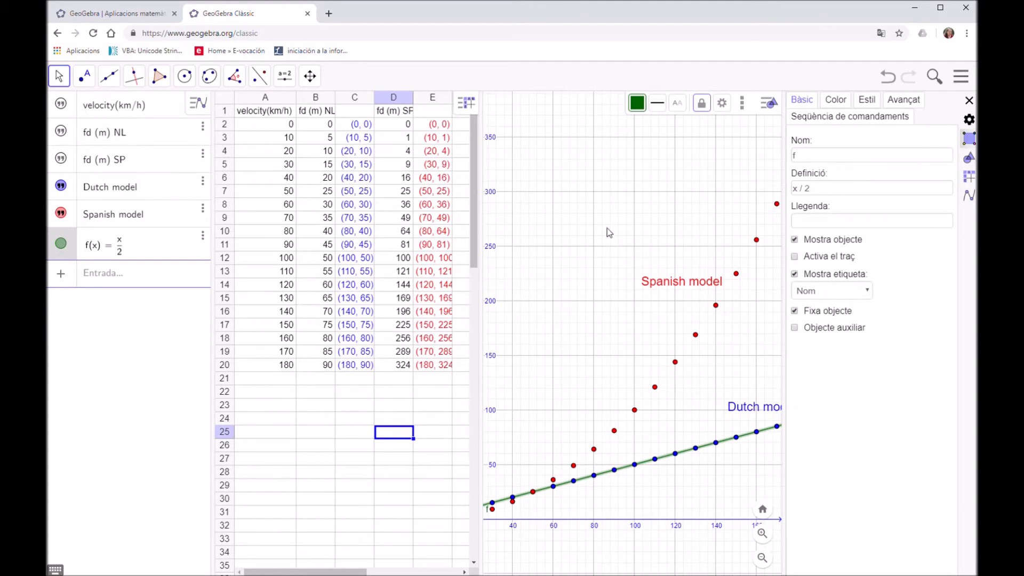
{"action": "left_click", "coordinate": [839, 102]}
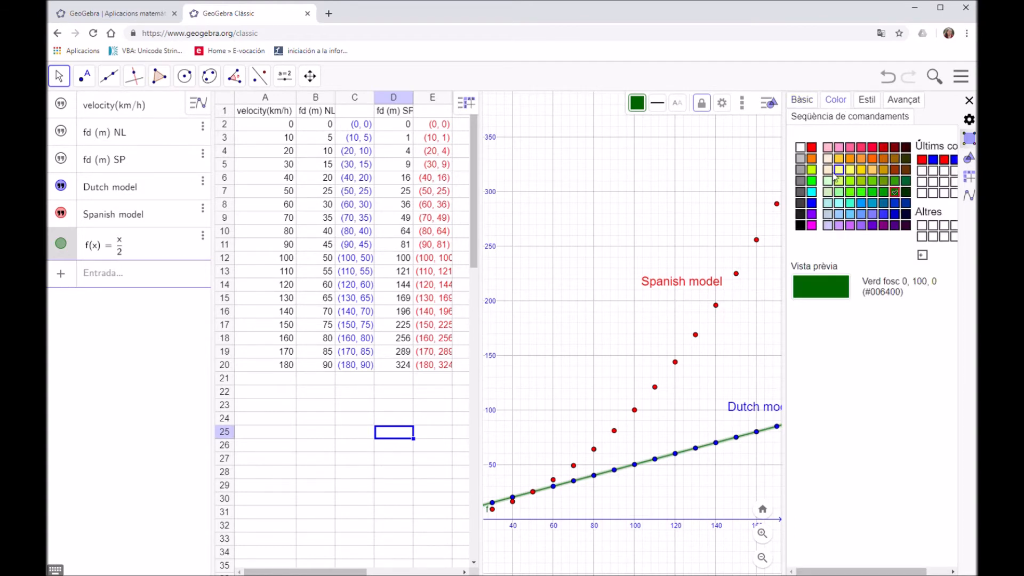
{"action": "left_click", "coordinate": [811, 205]}
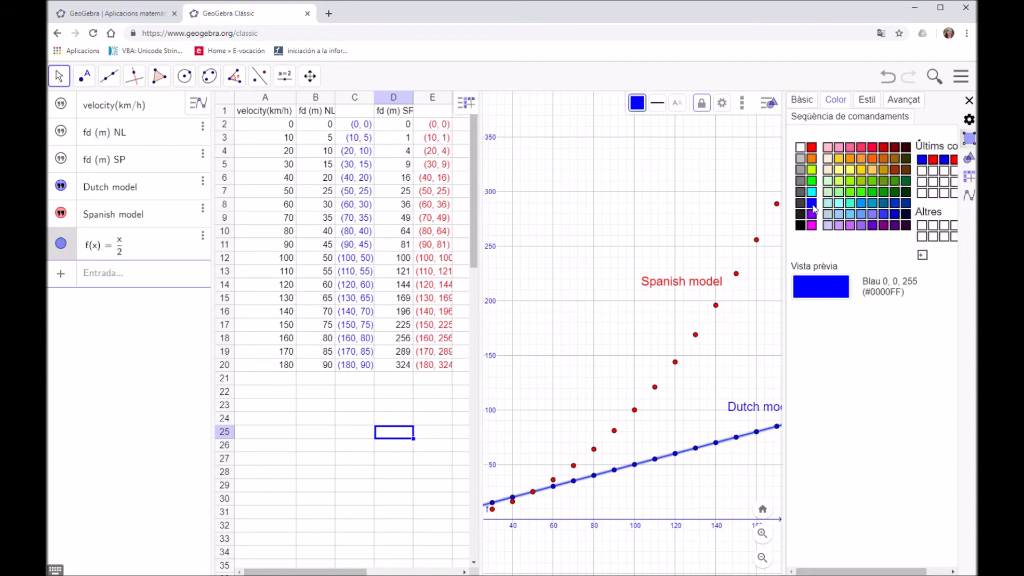
{"action": "left_click", "coordinate": [969, 101]}
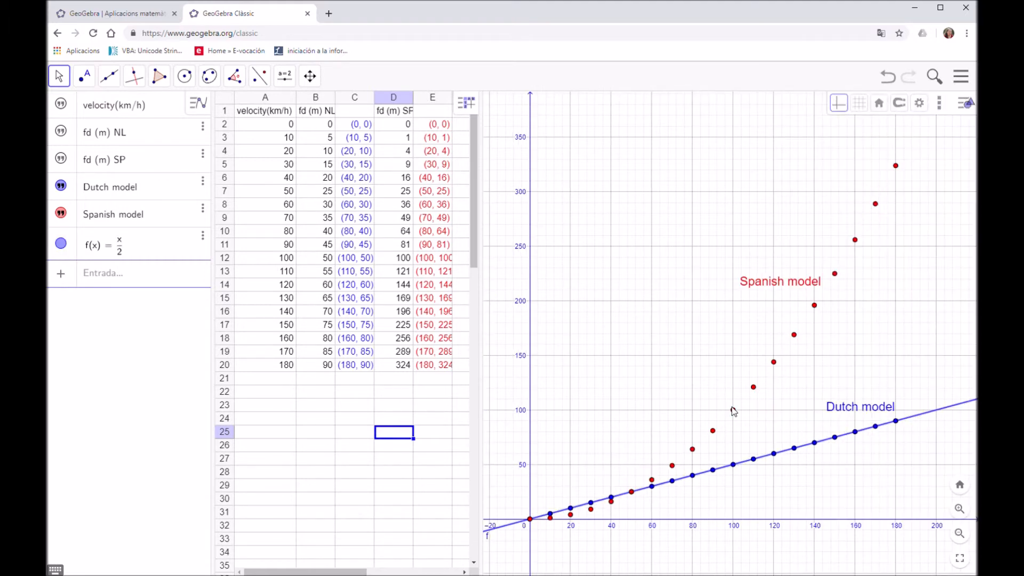
- Plot the function x^2/100 through the Spanish model points, with the whole square over 100
{"action": "left_click", "coordinate": [110, 273]}
{"action": "type", "text": "x"}
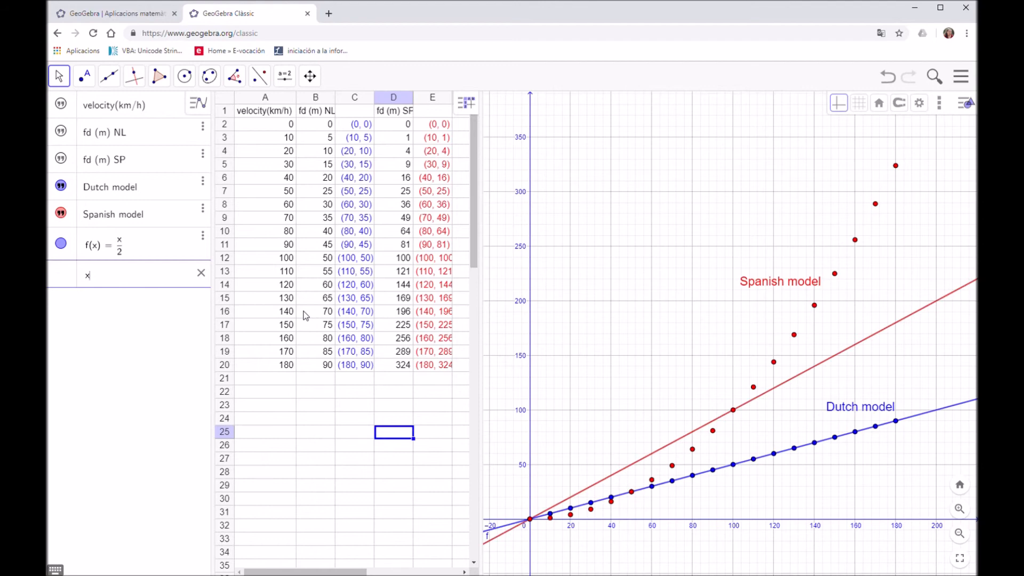
{"action": "type", "text": "^2"}
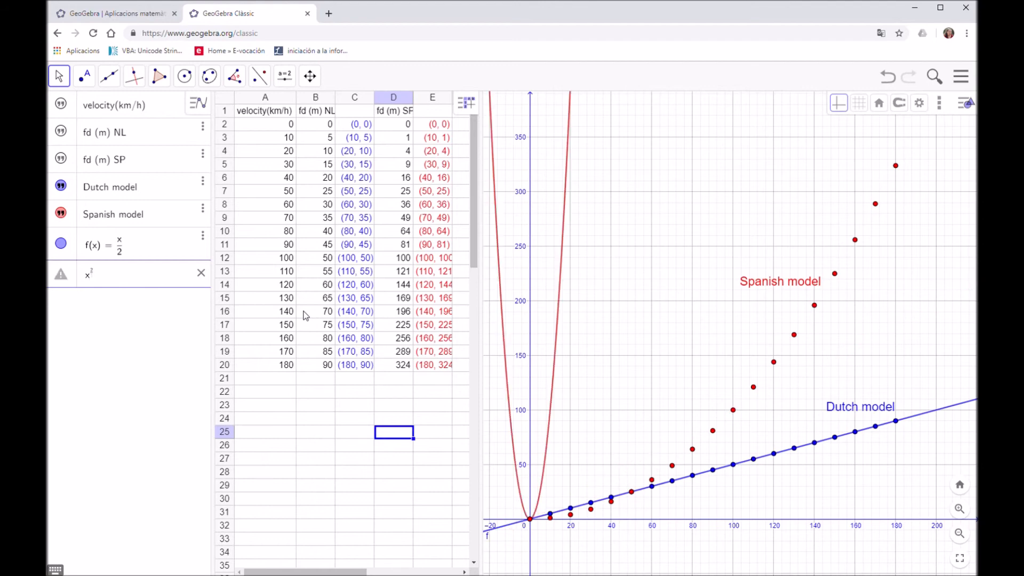
{"action": "type", "text": "/100"}
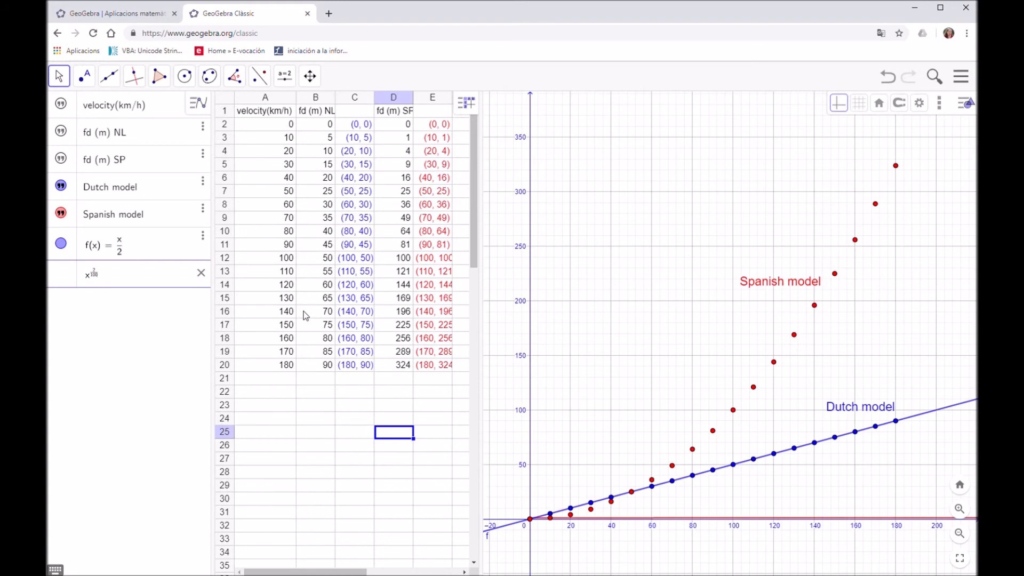
{"action": "key", "text": "BackSpace"}
{"action": "key", "text": "BackSpace"}
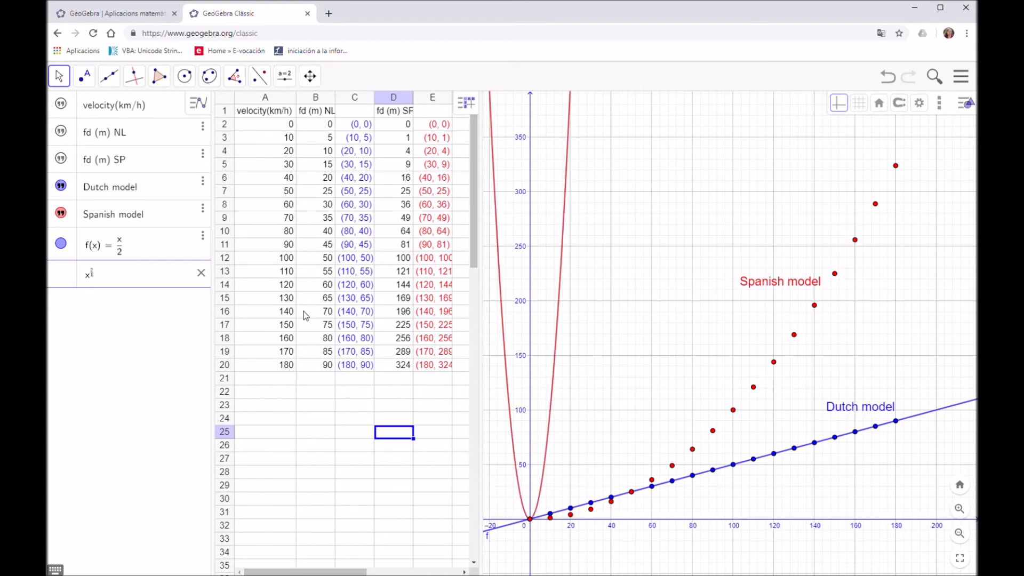
{"action": "key", "text": "BackSpace"}
{"action": "key", "text": "BackSpace"}
{"action": "type", "text": "/"}
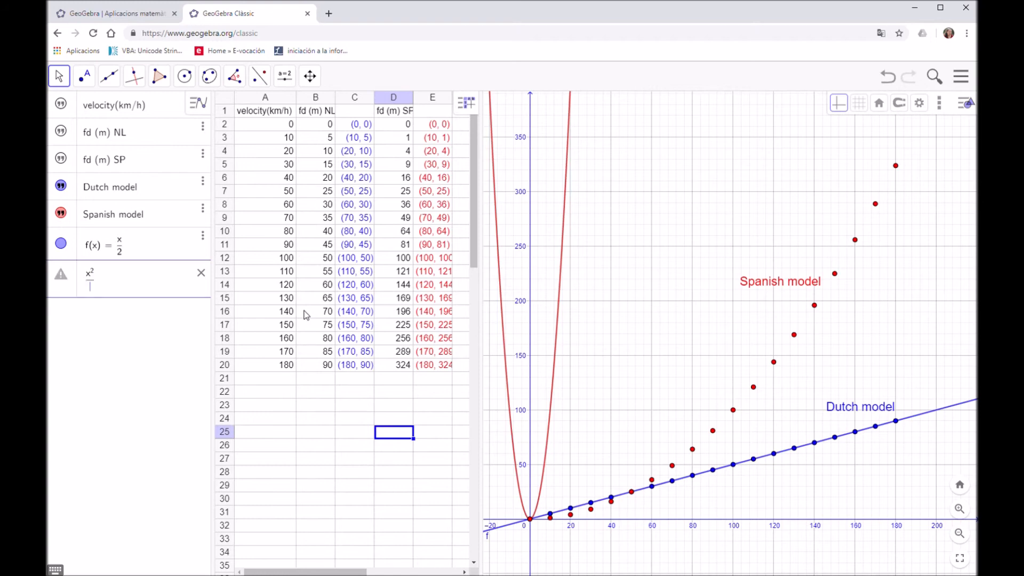
{"action": "type", "text": "100"}
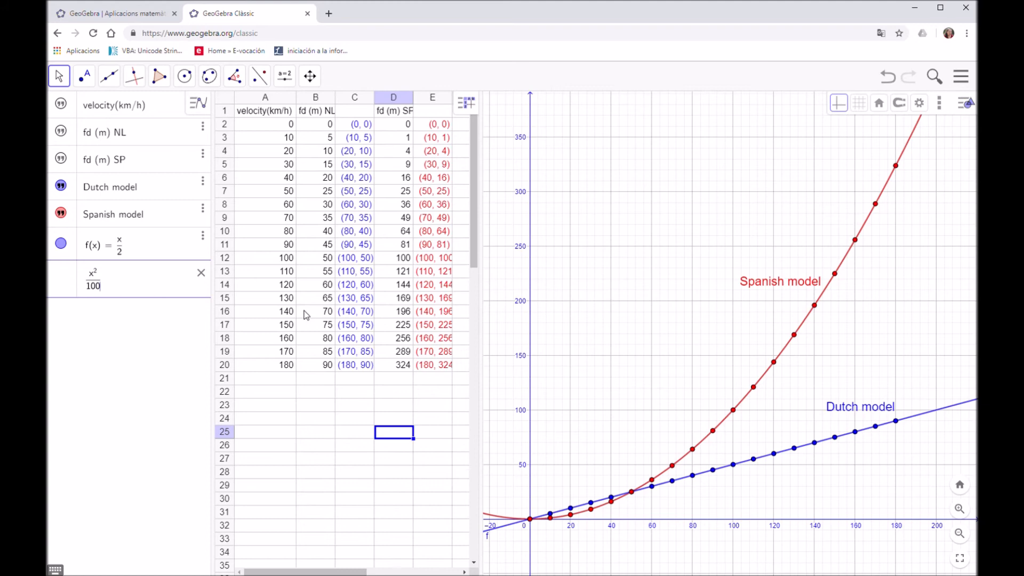
{"action": "key", "text": "Return"}
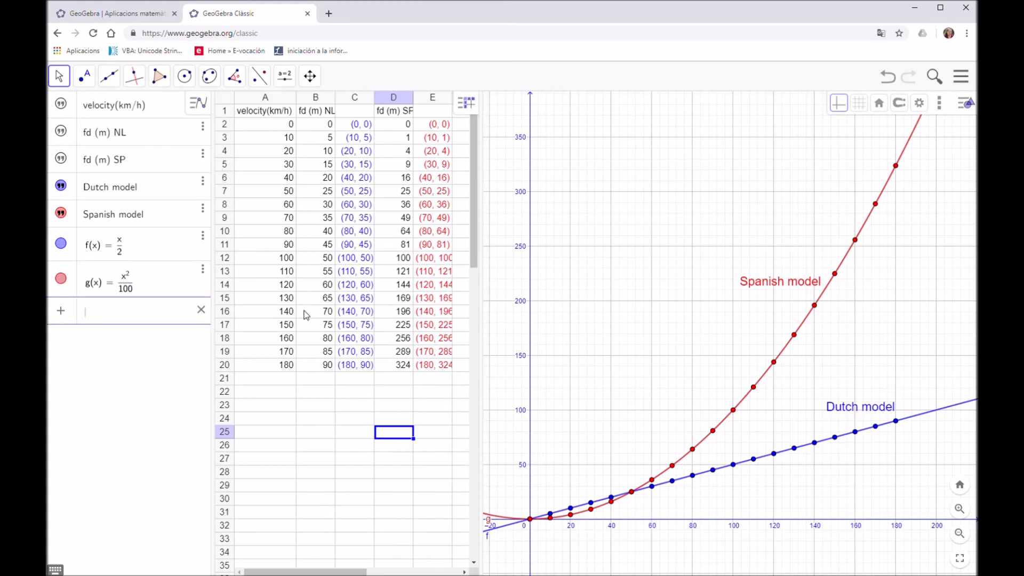
- Change the colour of the x²/100 curve to the same bright red as the Spanish model points
{"action": "left_click", "coordinate": [203, 269]}
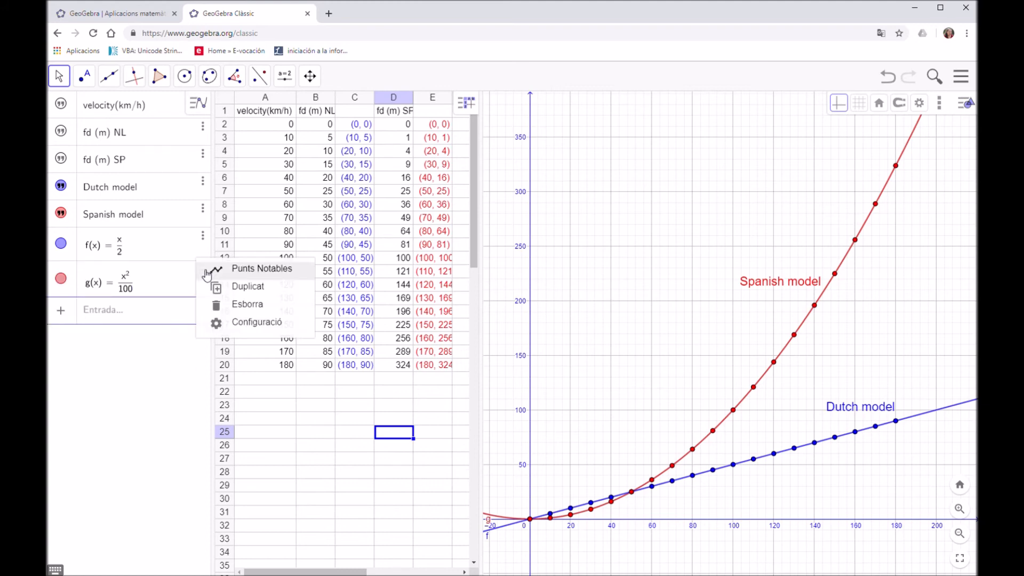
{"action": "left_click", "coordinate": [259, 324]}
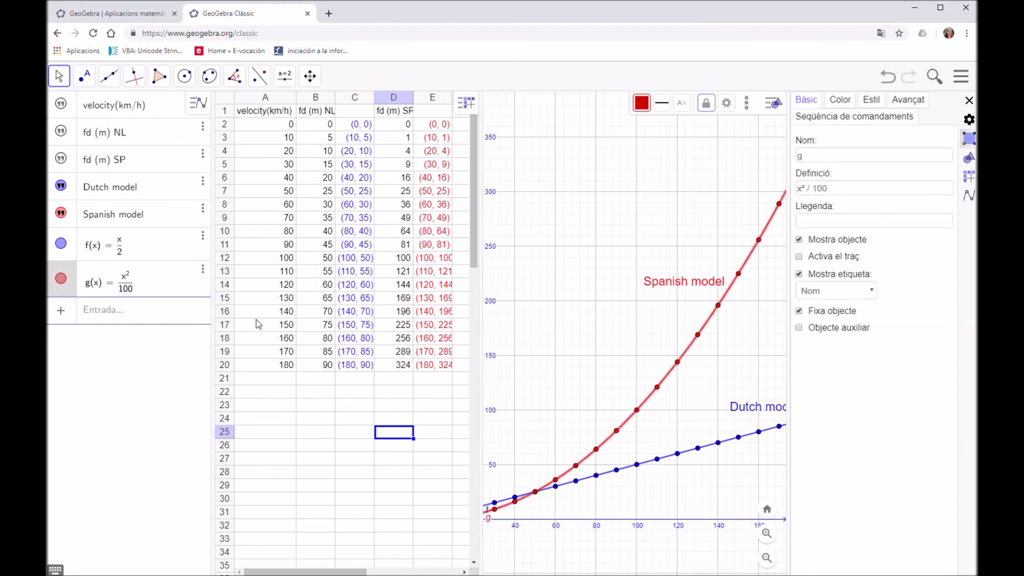
{"action": "left_click", "coordinate": [843, 103]}
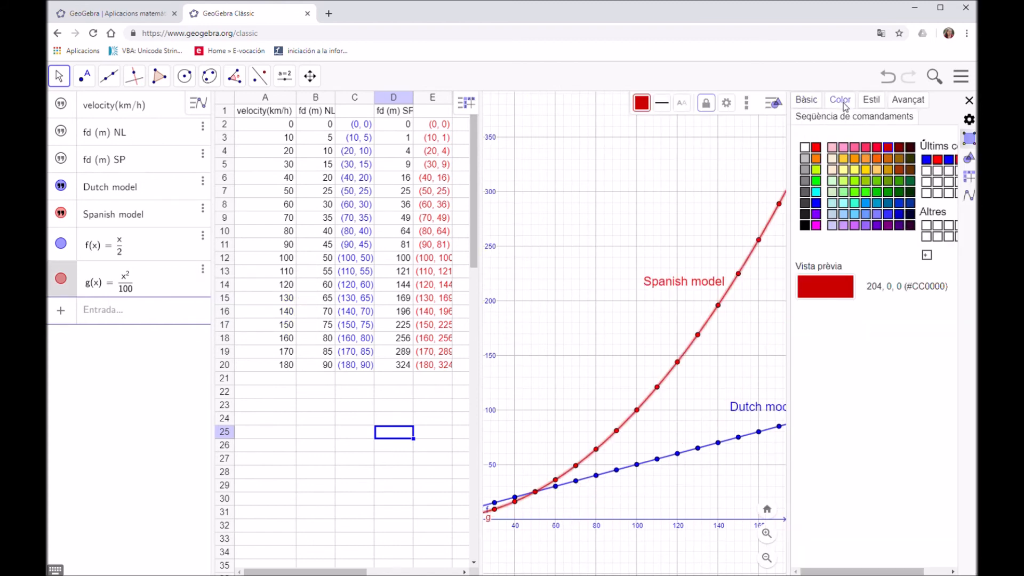
{"action": "left_click", "coordinate": [816, 149]}
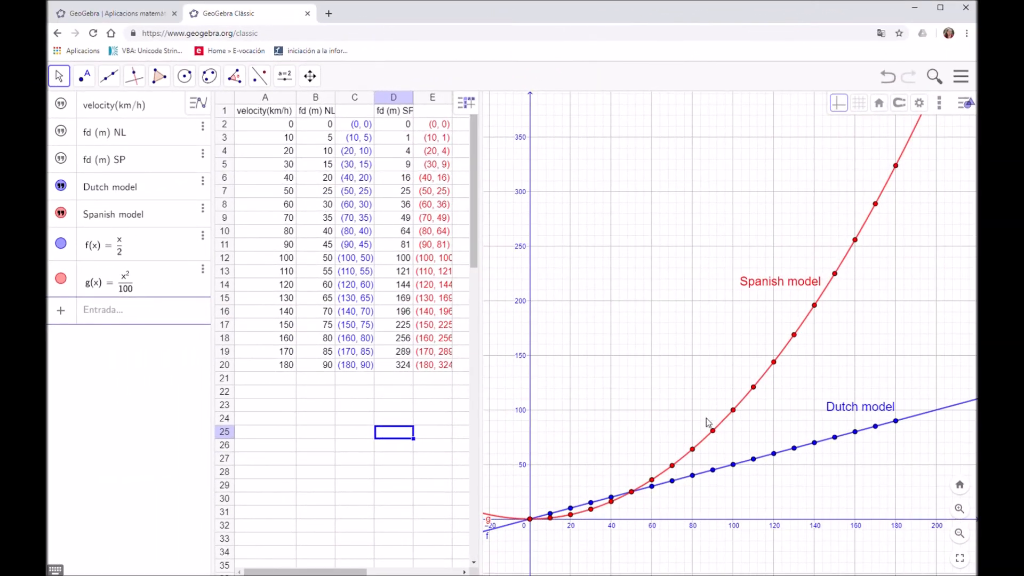
- Pan the graphics view slightly down and to the left with the move-view tool
{"action": "left_click", "coordinate": [733, 410]}
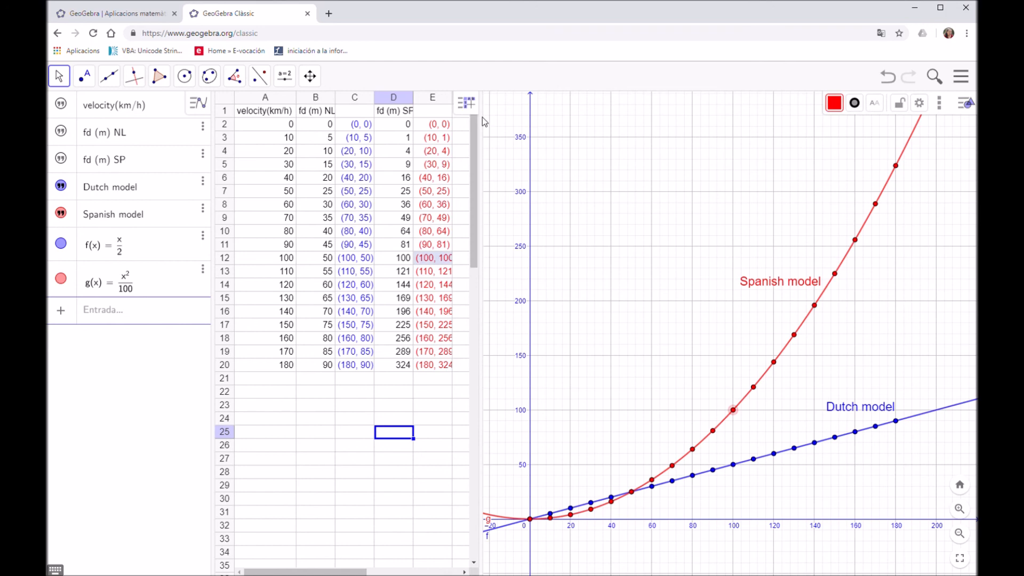
{"action": "left_click", "coordinate": [312, 76]}
{"action": "left_click_drag", "start_coordinate": [618, 330], "coordinate": [604, 346]}
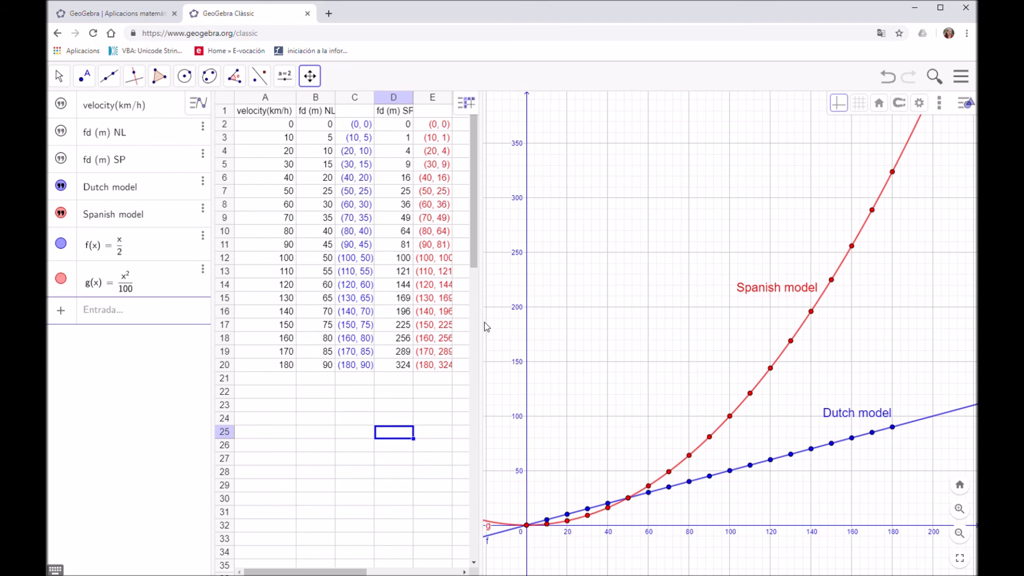